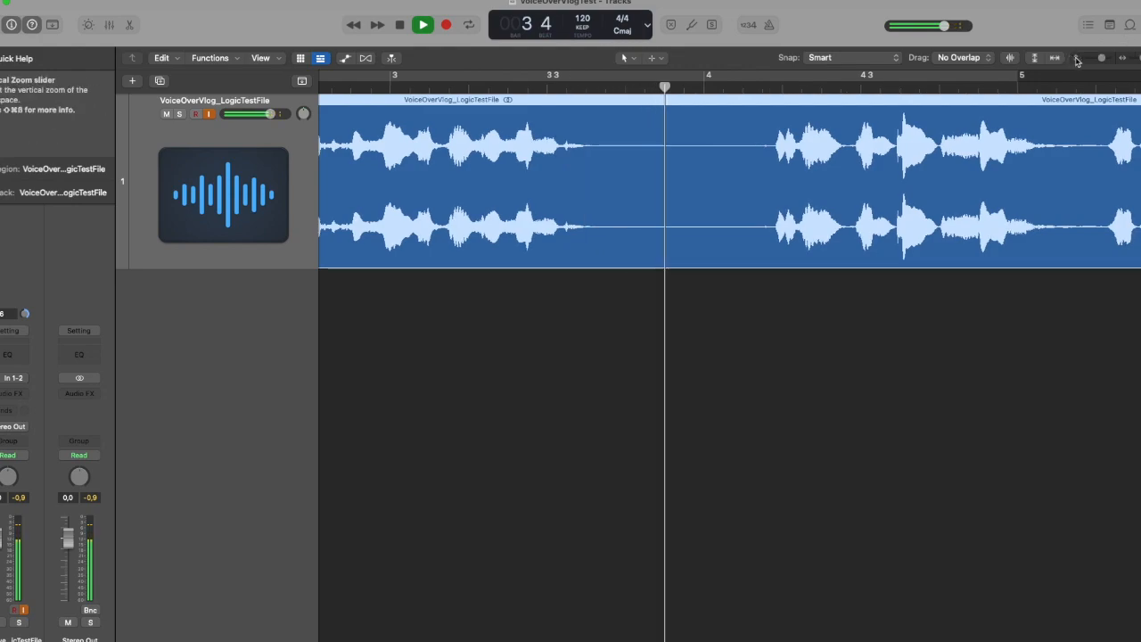
# Return the playhead to the start of the voice-over and look through the available editing tools.
pyautogui.moveTo(1102, 58); pyautogui.dragTo(1139, 60)
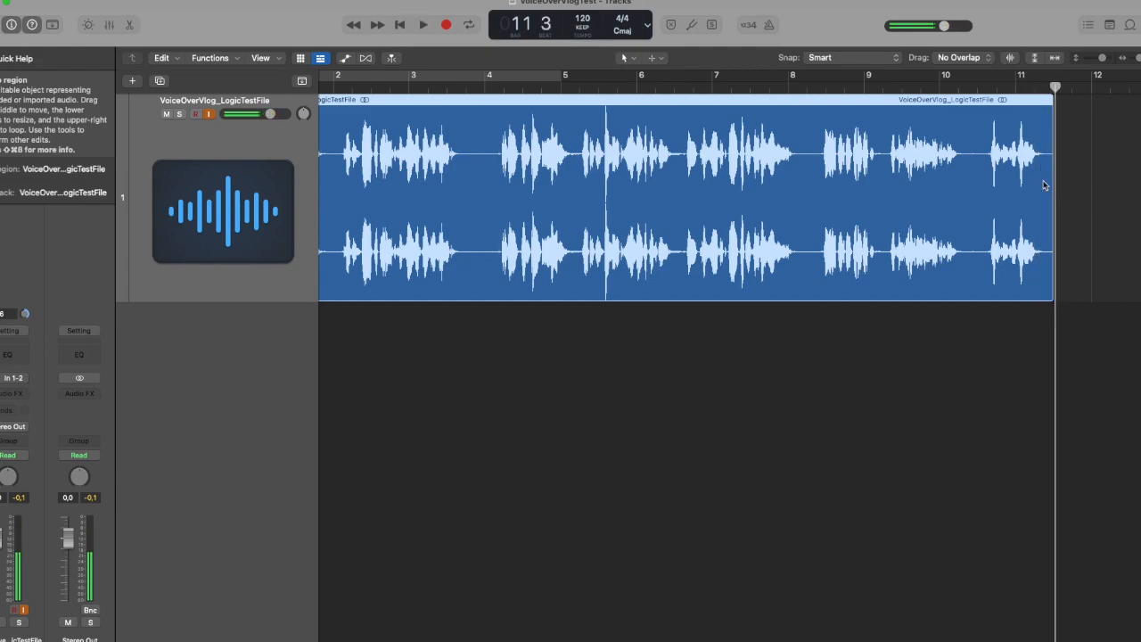
pyautogui.press('Return')
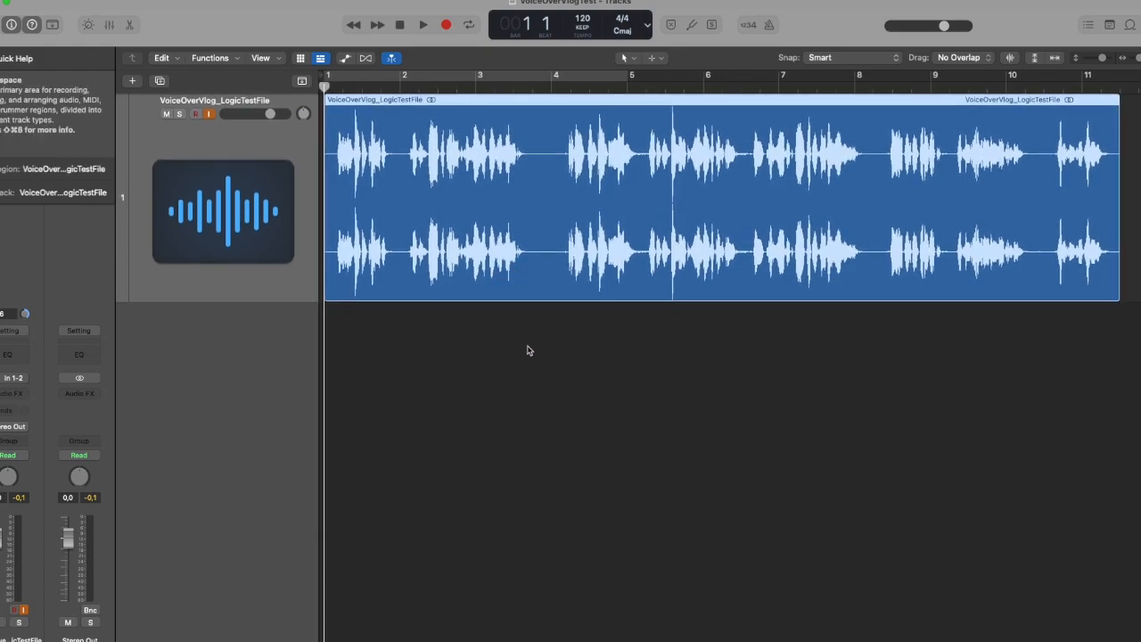
pyautogui.press('t')
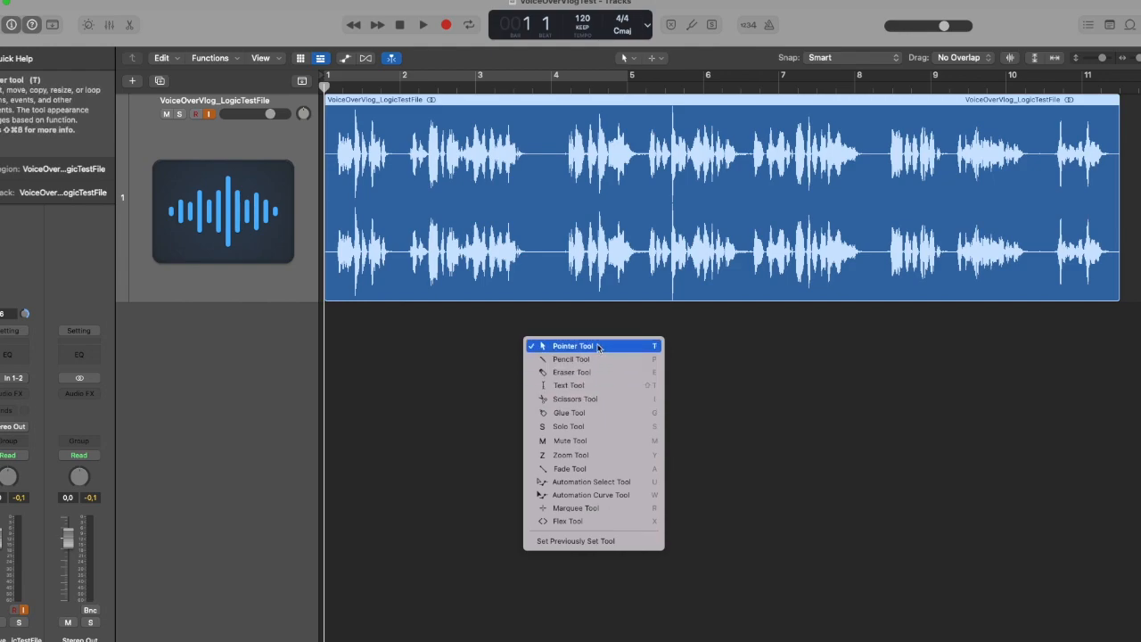
pyautogui.click(600, 468)
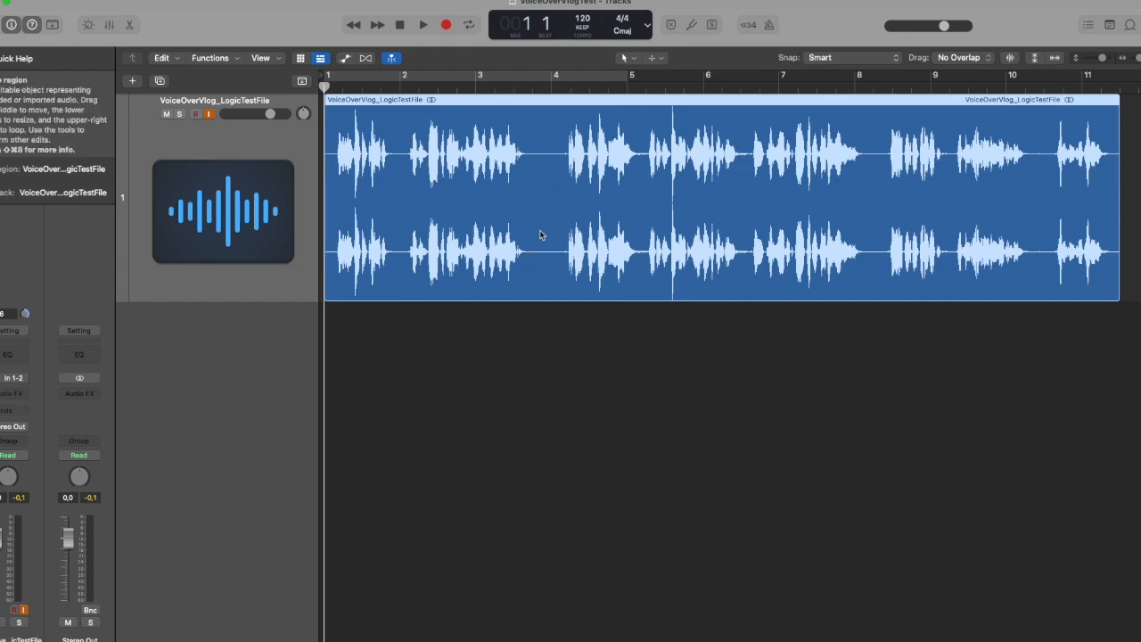
pyautogui.click(535, 349)
# Normalize the voice-over region's gain to a peak target level of -1.0 dB as a collective selection.
pyautogui.click(529, 242)
pyautogui.click(234, 58)
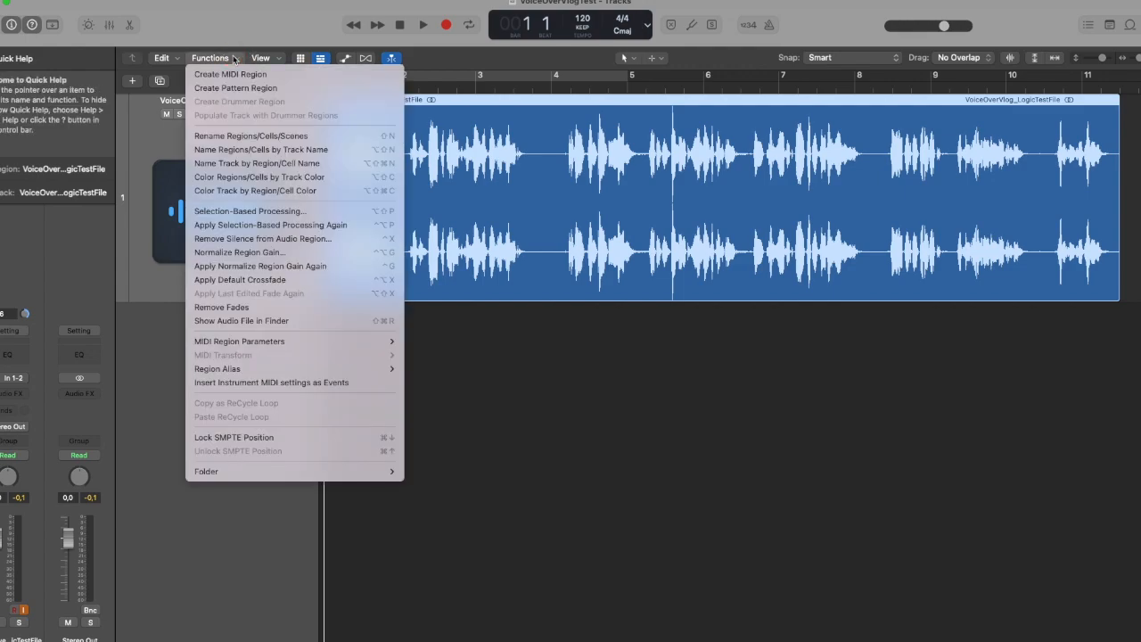
pyautogui.click(239, 252)
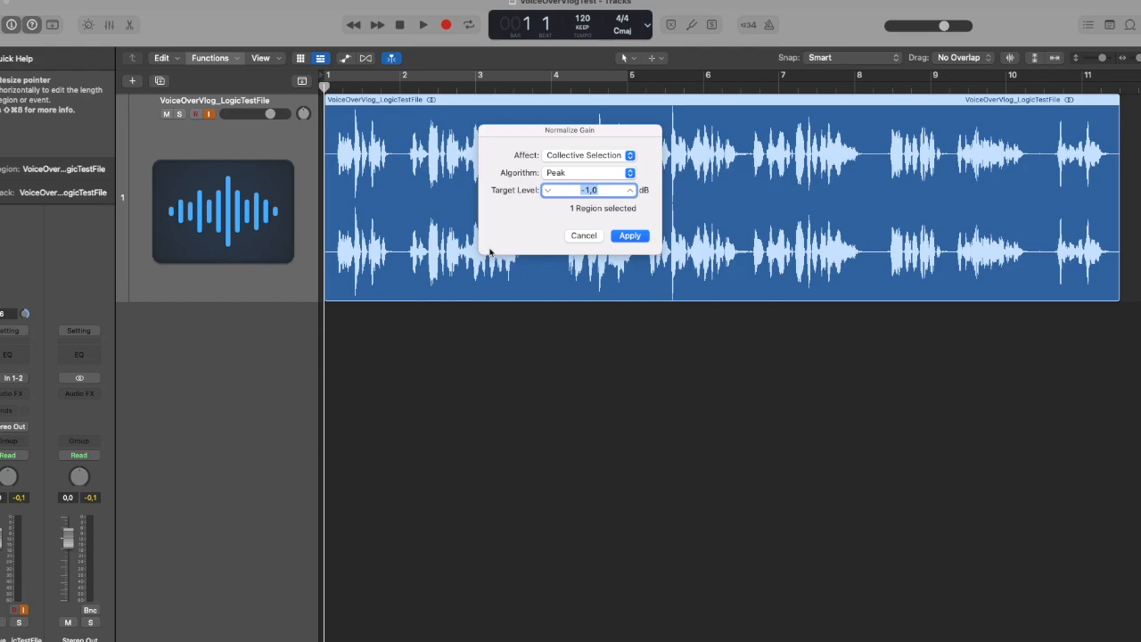
pyautogui.press('Return')
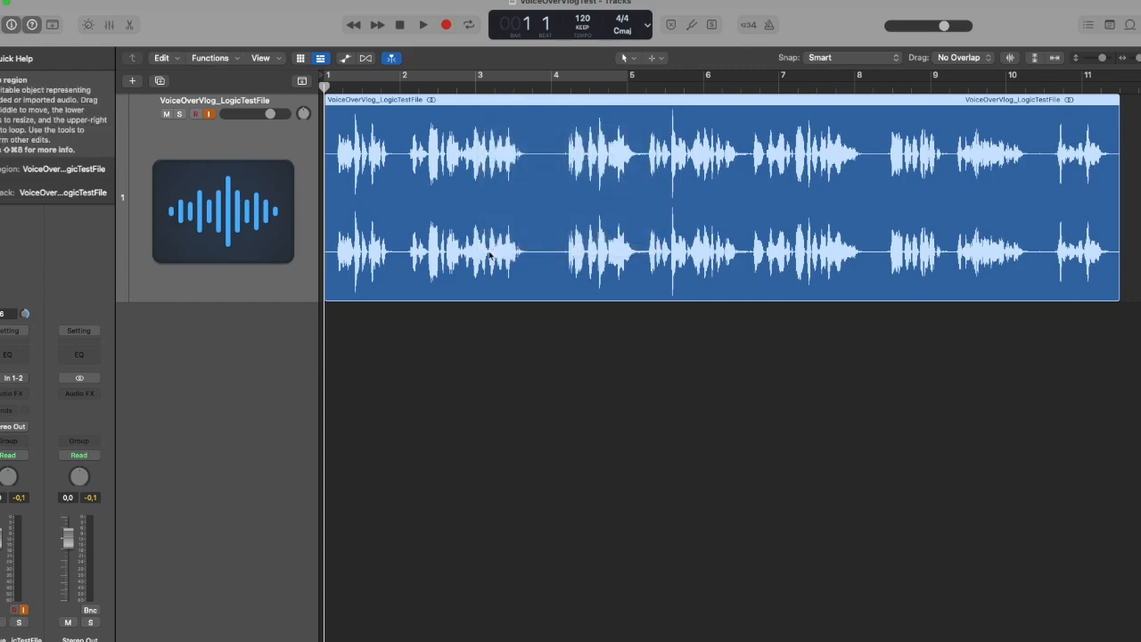
pyautogui.click(211, 58)
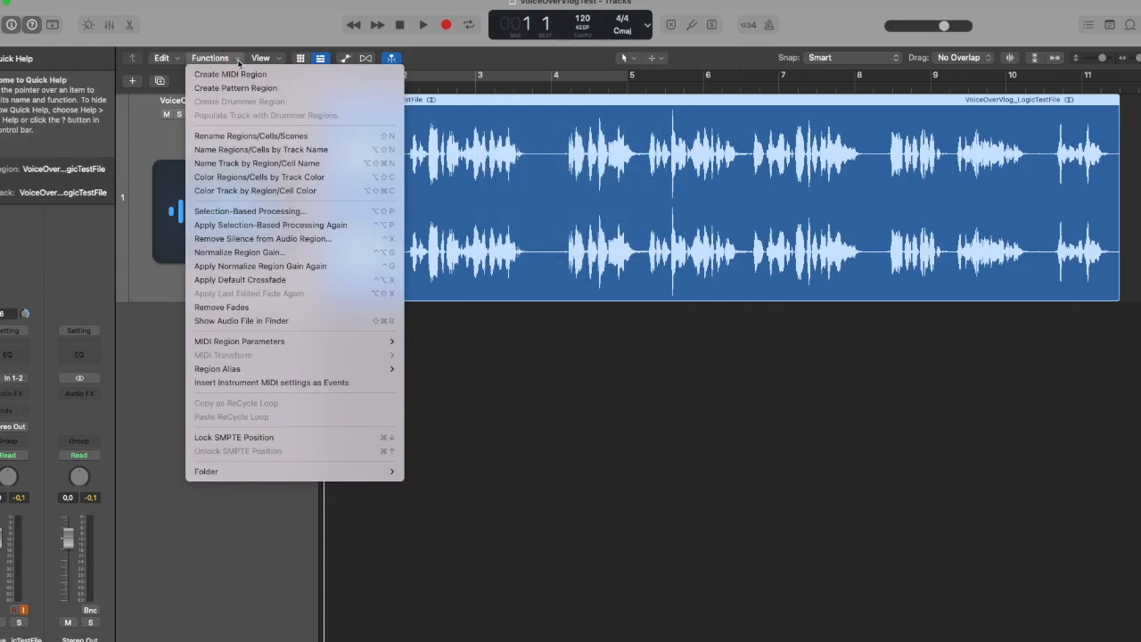
pyautogui.click(279, 239)
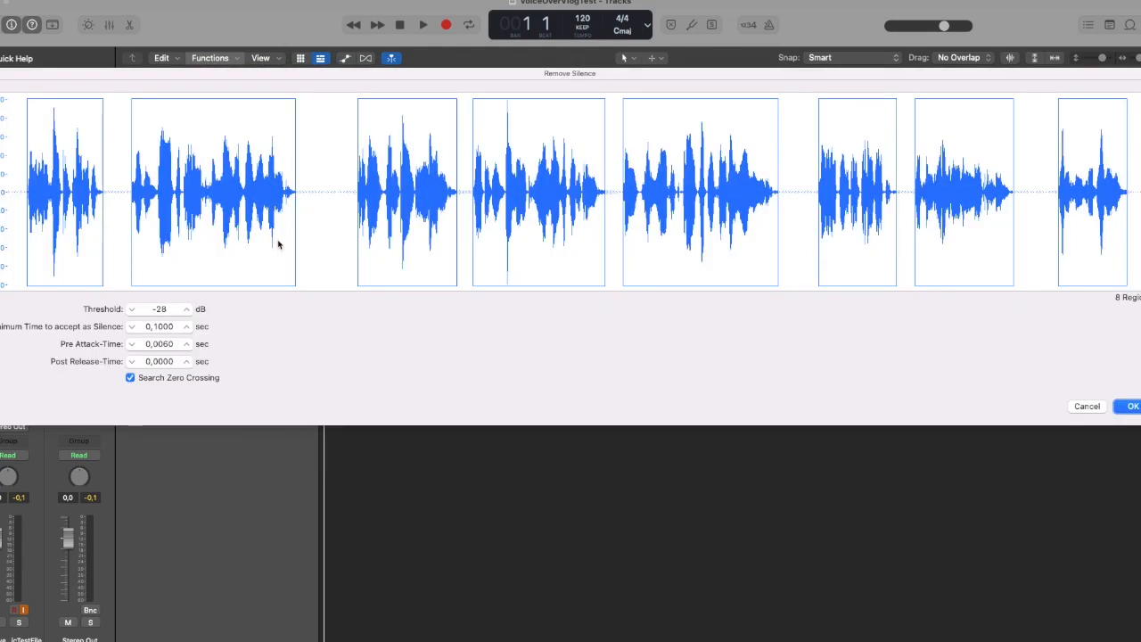
pyautogui.click(132, 310)
pyautogui.click(132, 310)
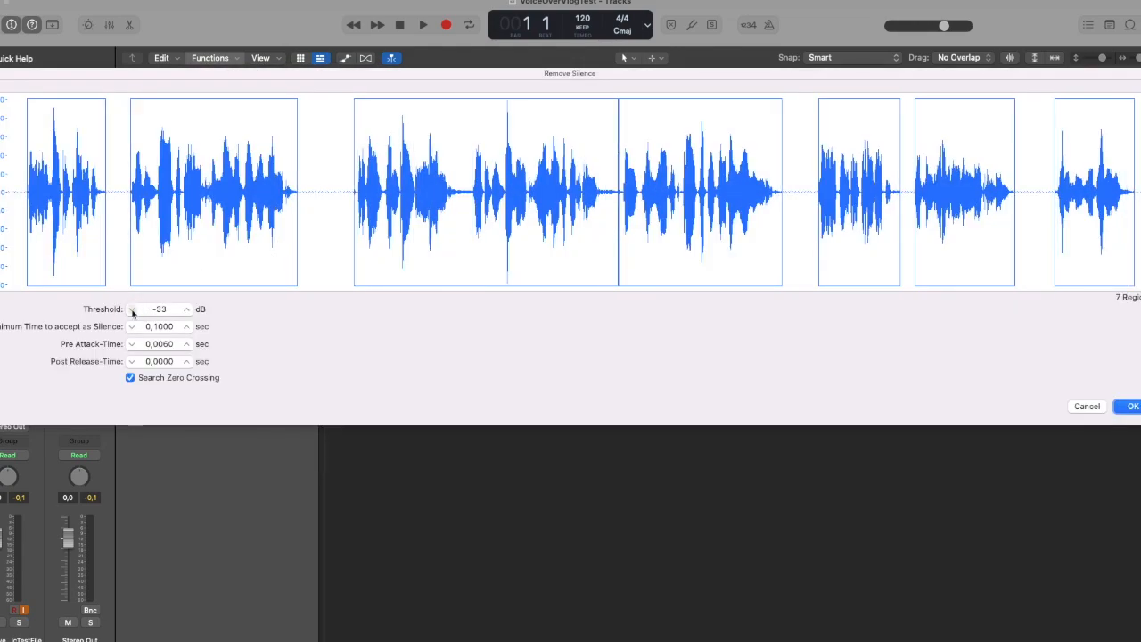
pyautogui.click(185, 309)
pyautogui.click(185, 309)
pyautogui.click(185, 310)
pyautogui.click(185, 309)
pyautogui.click(185, 310)
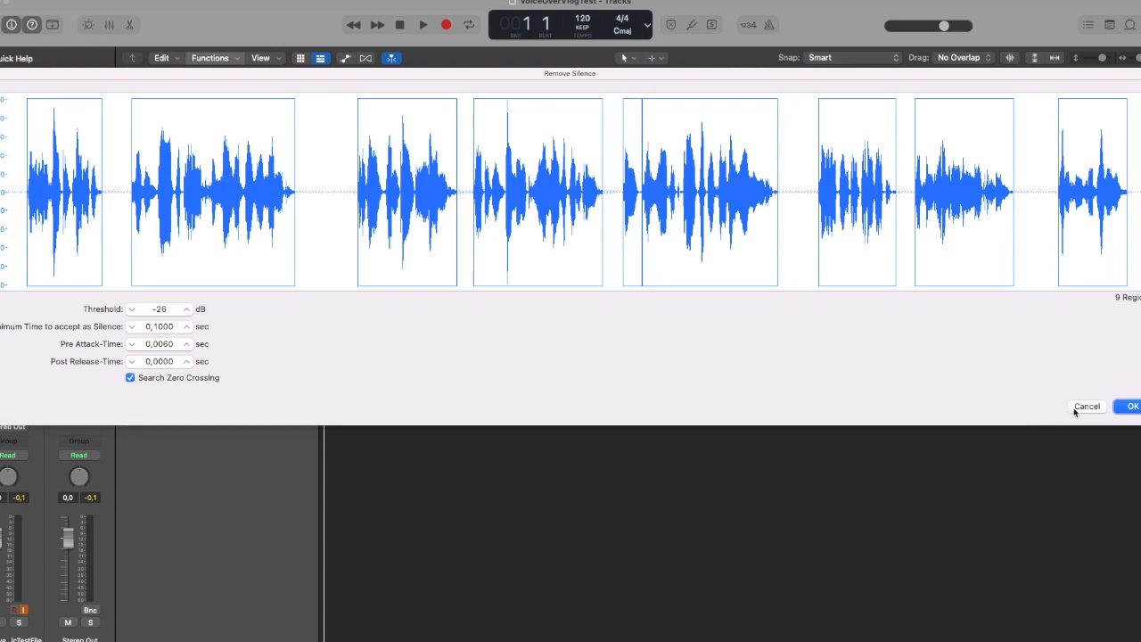
pyautogui.click(1083, 406)
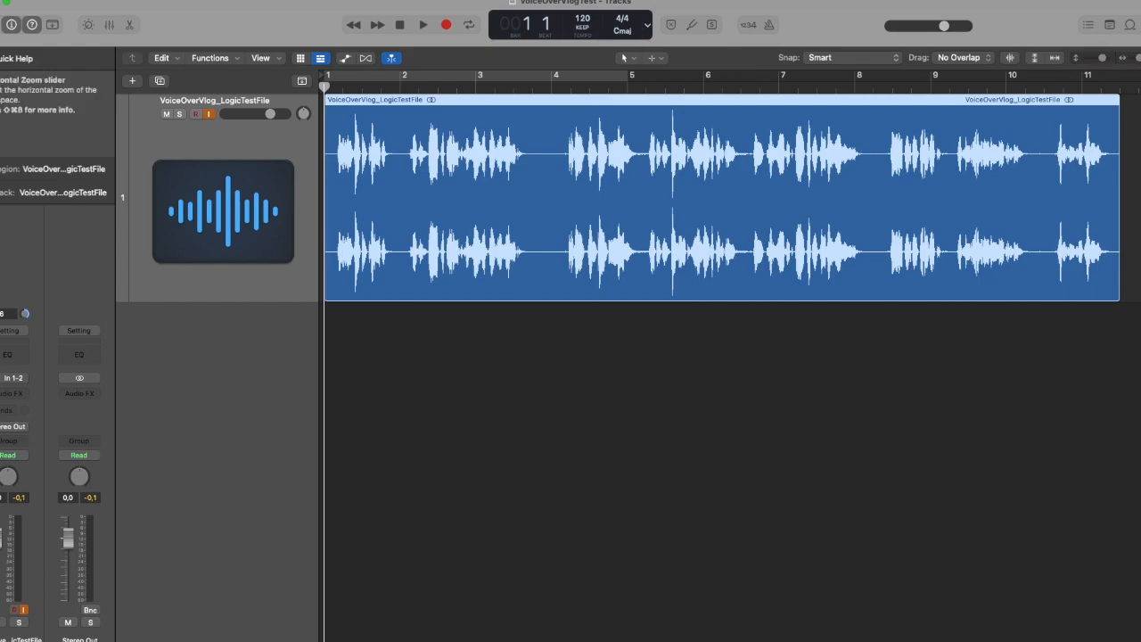
# Delete the silence before the first spoken phrase and move the remaining region to start at bar 1.
pyautogui.moveTo(1138, 58); pyautogui.dragTo(1140, 58)
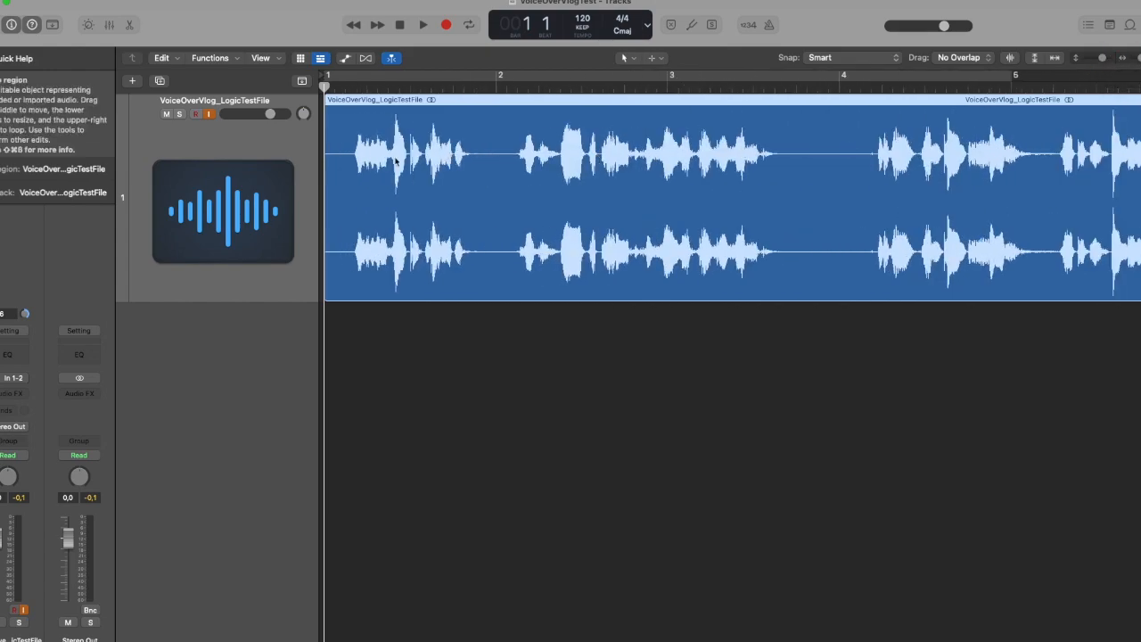
pyautogui.click(428, 413)
pyautogui.press('space')
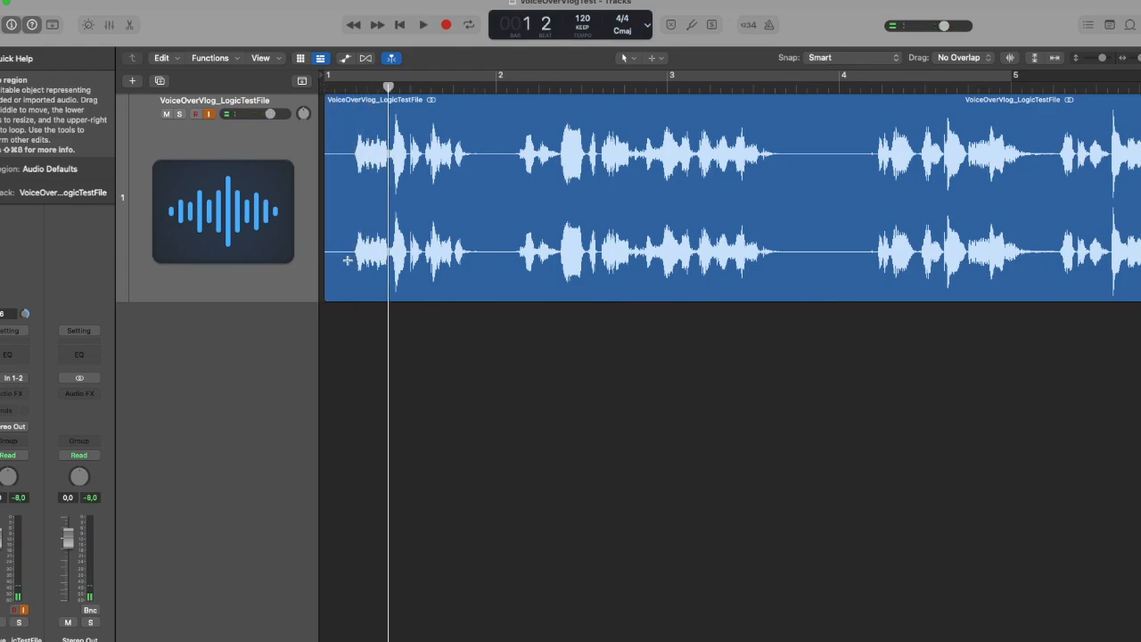
pyautogui.moveTo(350, 259); pyautogui.dragTo(307, 264)
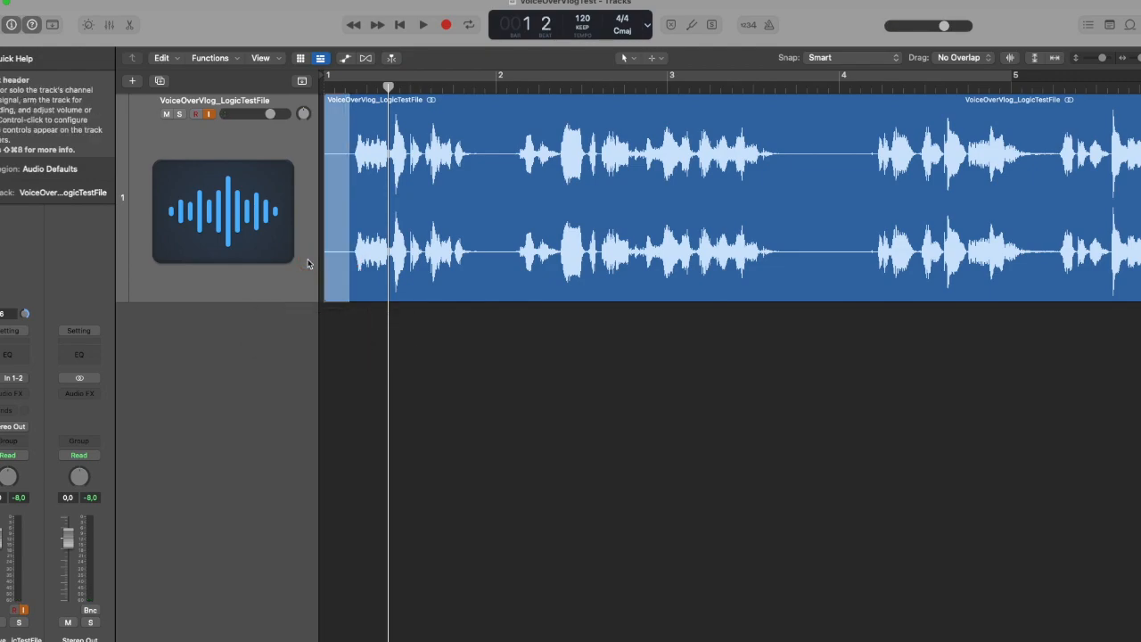
pyautogui.press('Delete')
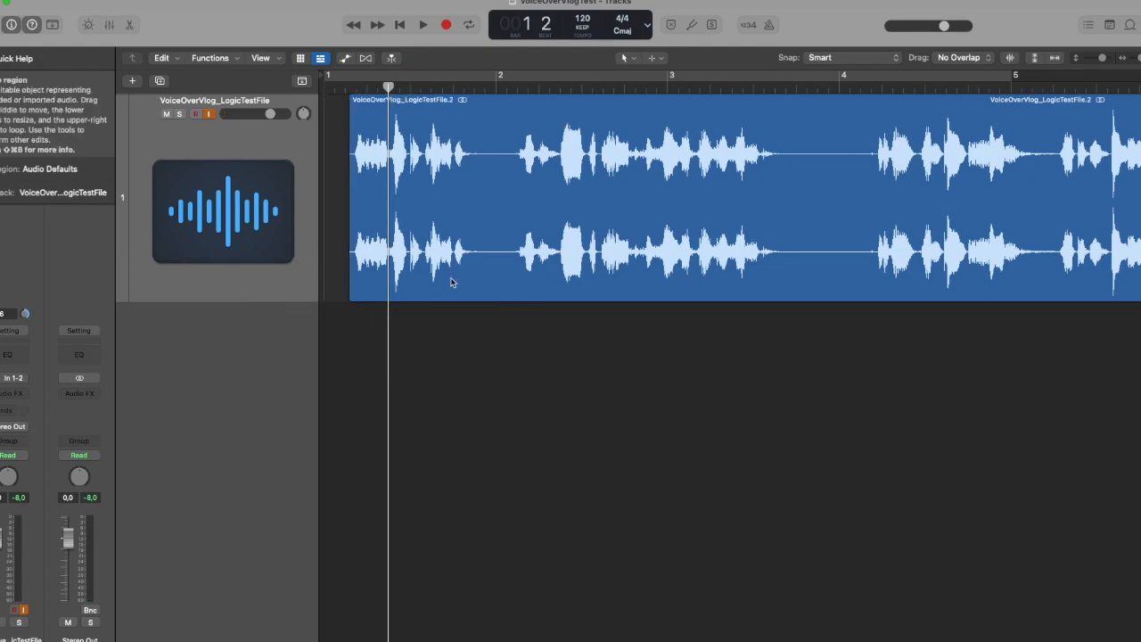
pyautogui.moveTo(473, 288); pyautogui.dragTo(443, 290)
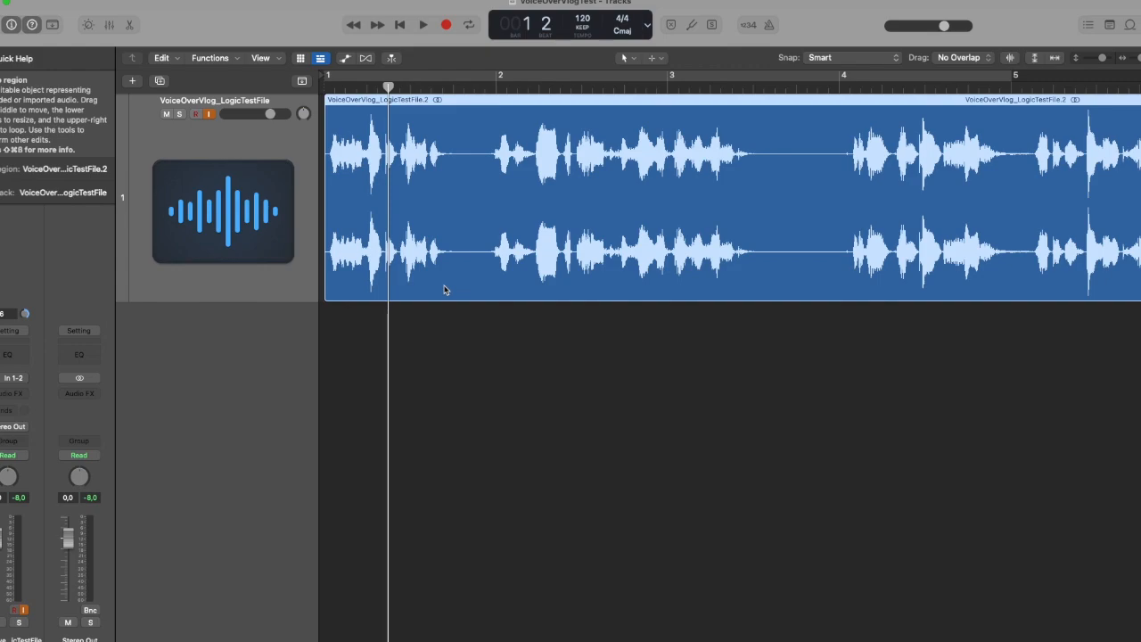
# Add a short fade-in at the start of the region with the Fade tool and play back the opening.
pyautogui.press('t')
pyautogui.press('a')
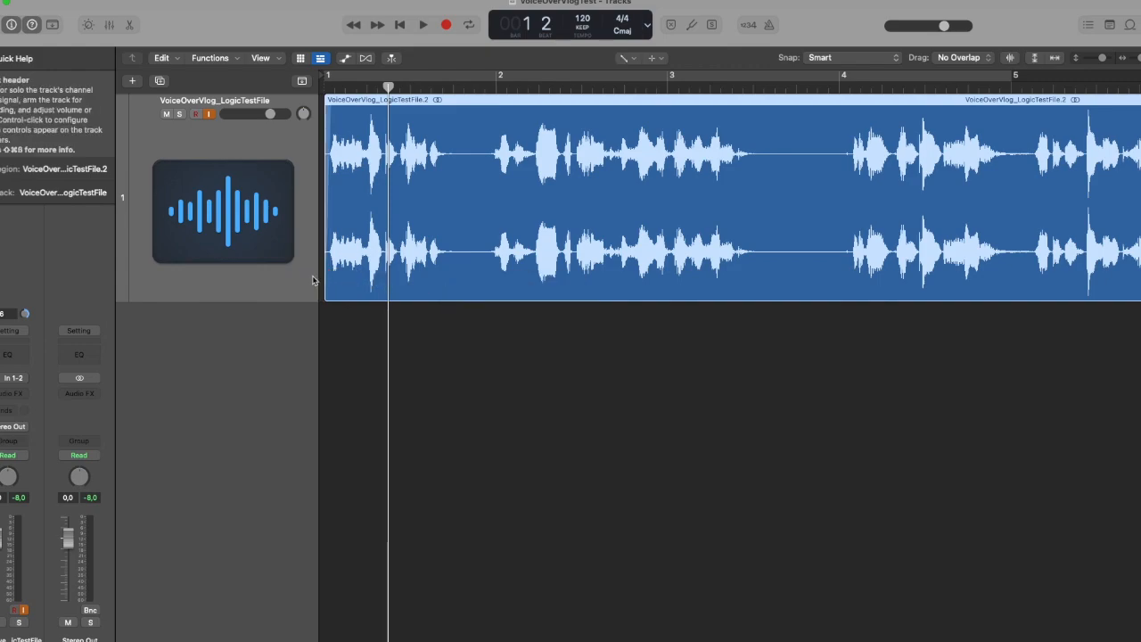
pyautogui.press('space')
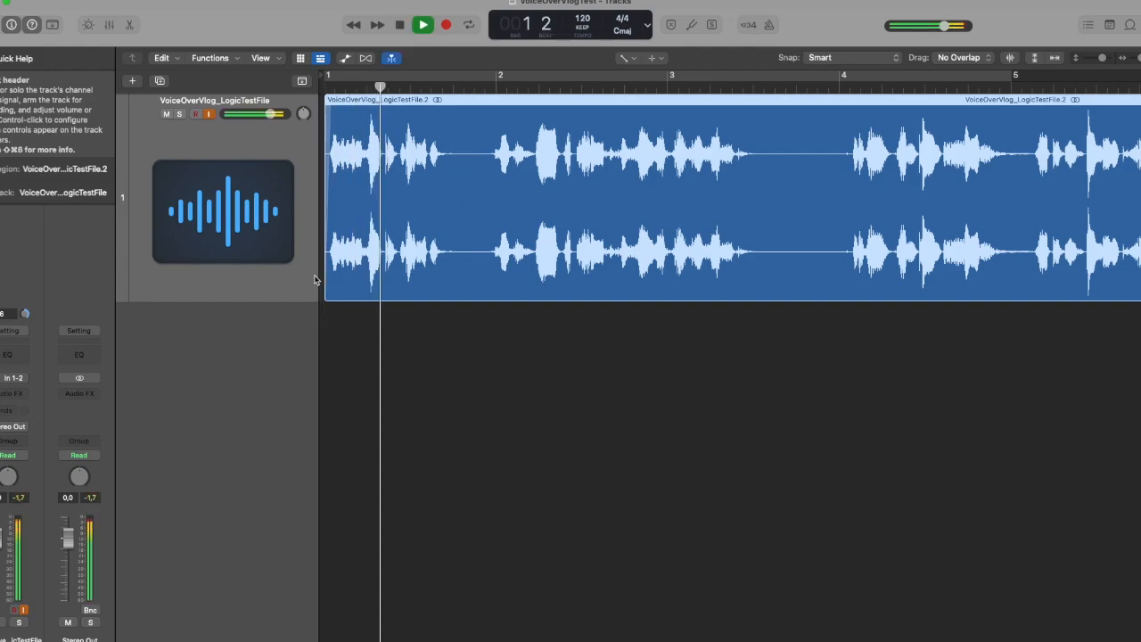
pyautogui.press('space')
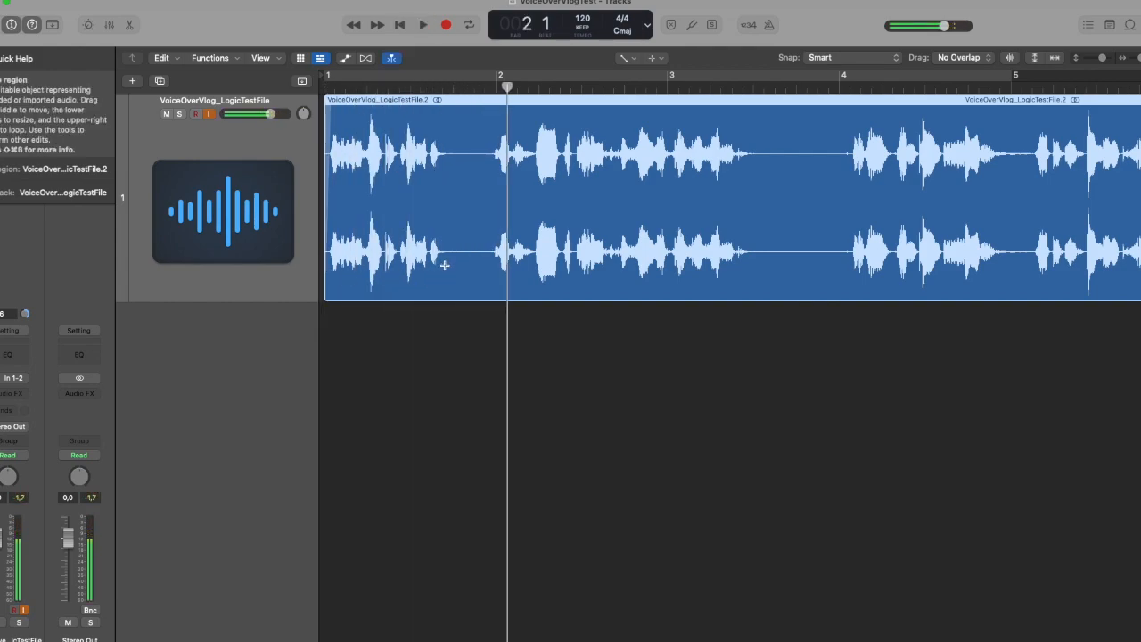
# Cut the silence just before bar 2 and add a short fade-out and fade-in on either side of the gap.
pyautogui.moveTo(452, 260); pyautogui.dragTo(488, 261)
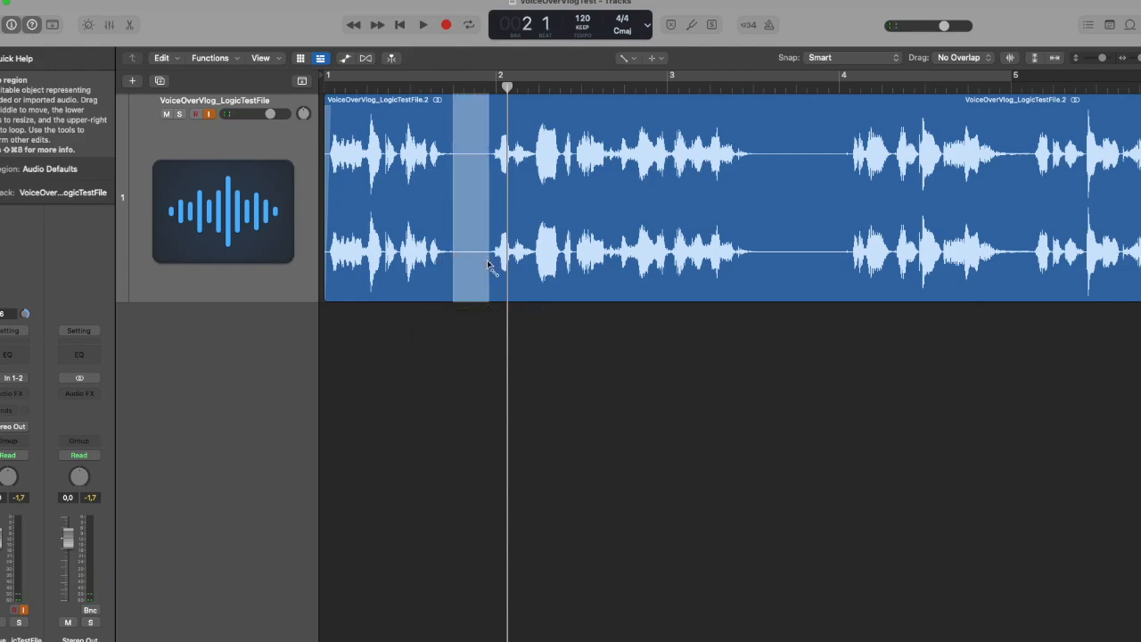
pyautogui.press('Delete')
pyautogui.moveTo(458, 222); pyautogui.dragTo(443, 220)
pyautogui.moveTo(468, 216); pyautogui.dragTo(491, 221)
# Play on and delete the long silence between the second and third phrases, ending just after bar 4.
pyautogui.press('space')
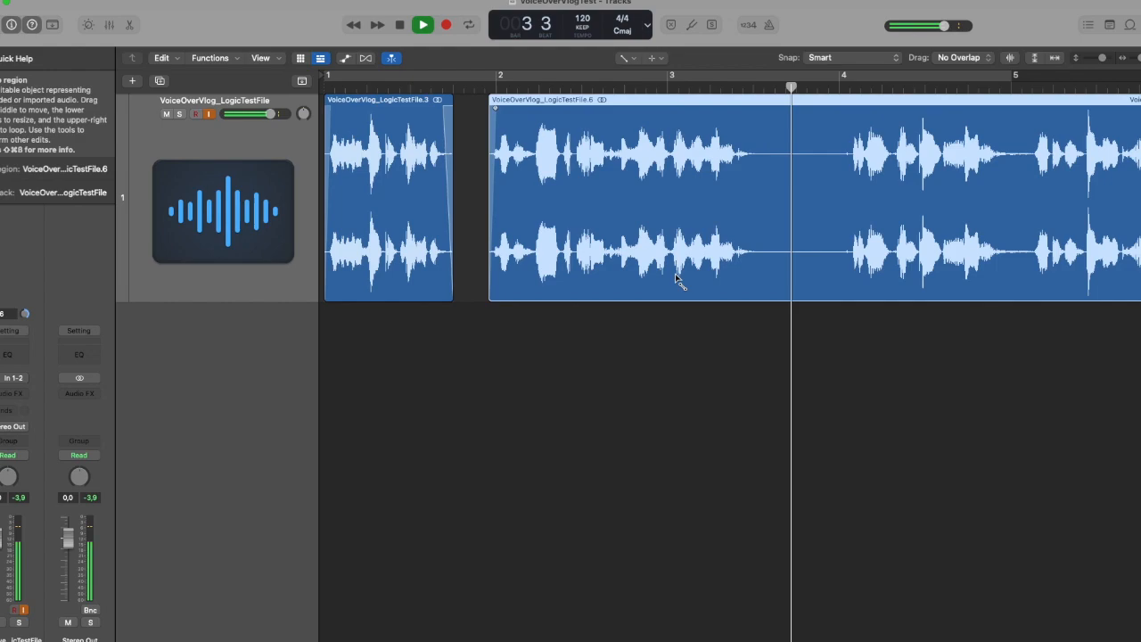
pyautogui.click(760, 260)
pyautogui.moveTo(760, 260); pyautogui.dragTo(851, 264)
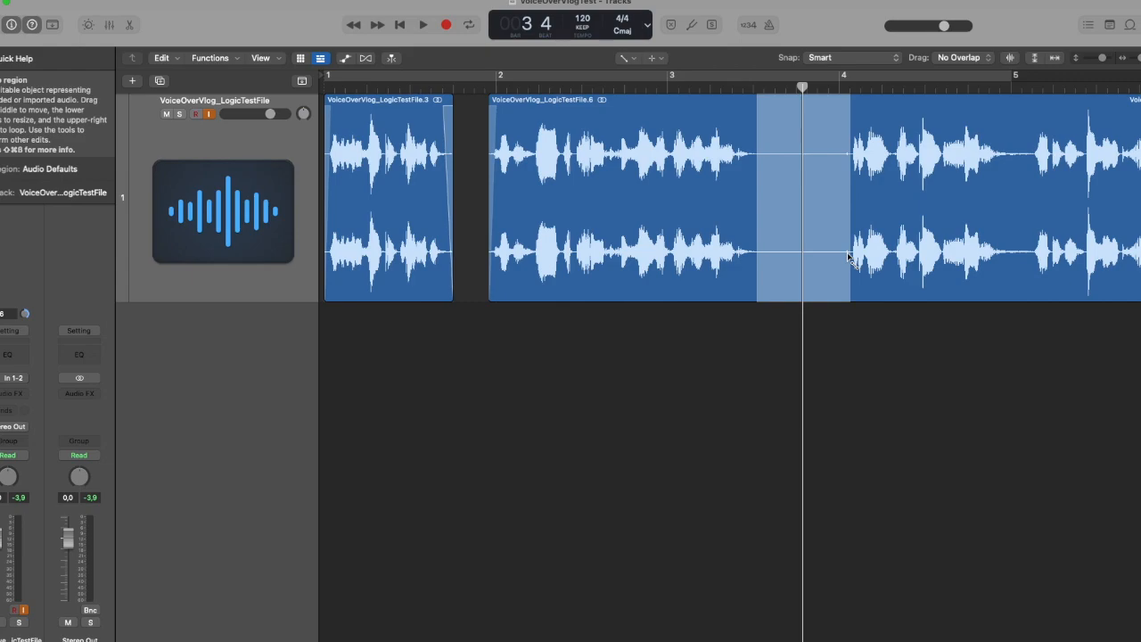
pyautogui.press('Delete')
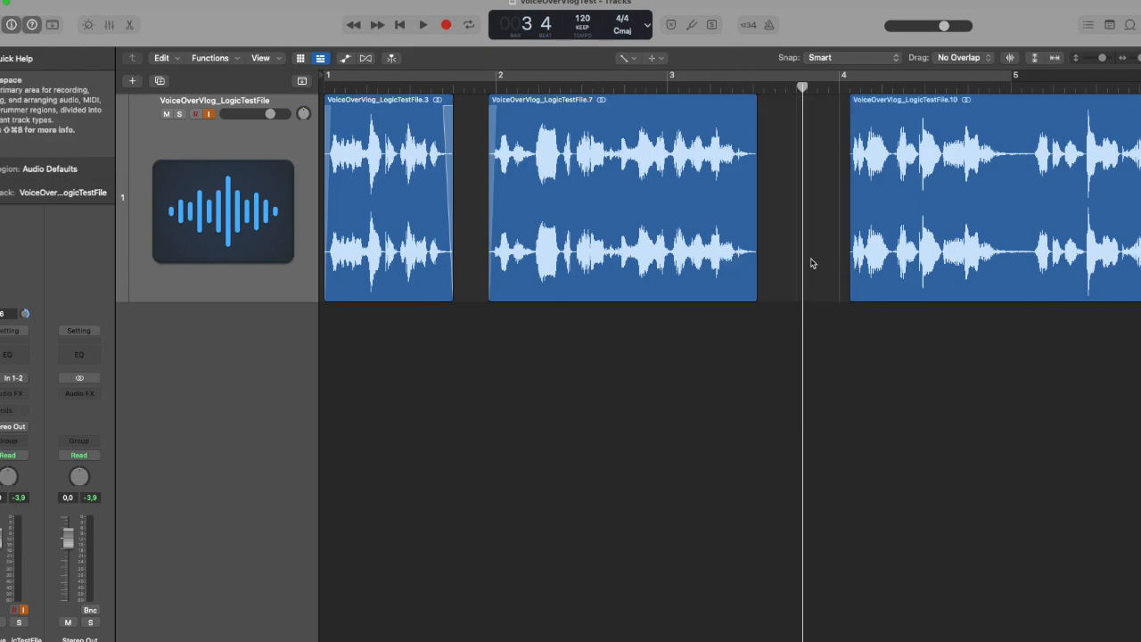
# Fade out the end of the second phrase and fade in the start of the region just after bar 4.
pyautogui.click(745, 250)
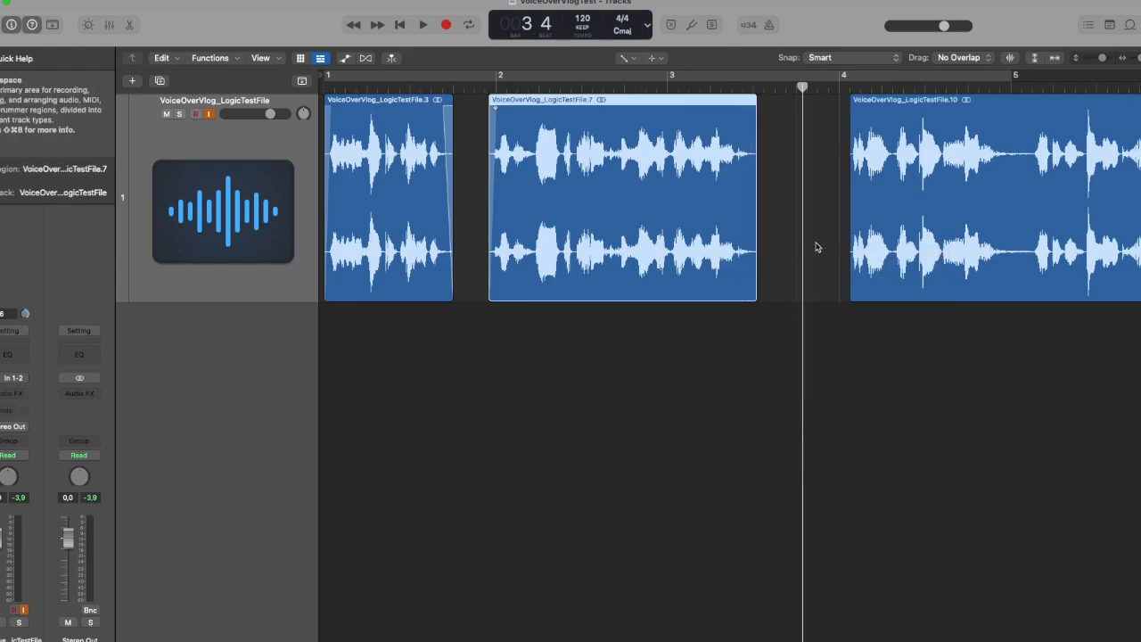
pyautogui.press('t')
pyautogui.press('a')
pyautogui.moveTo(768, 229); pyautogui.dragTo(749, 229)
pyautogui.click(852, 218)
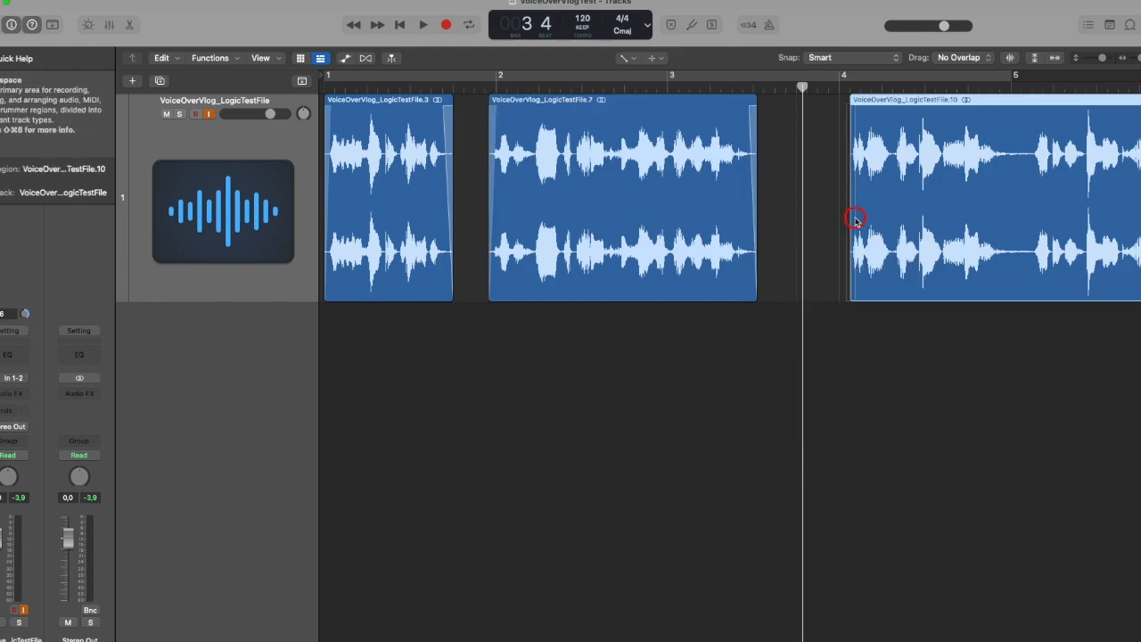
# Play on, cut the silence around bar 5, and fade the region edges on both sides of the gap.
pyautogui.press('space')
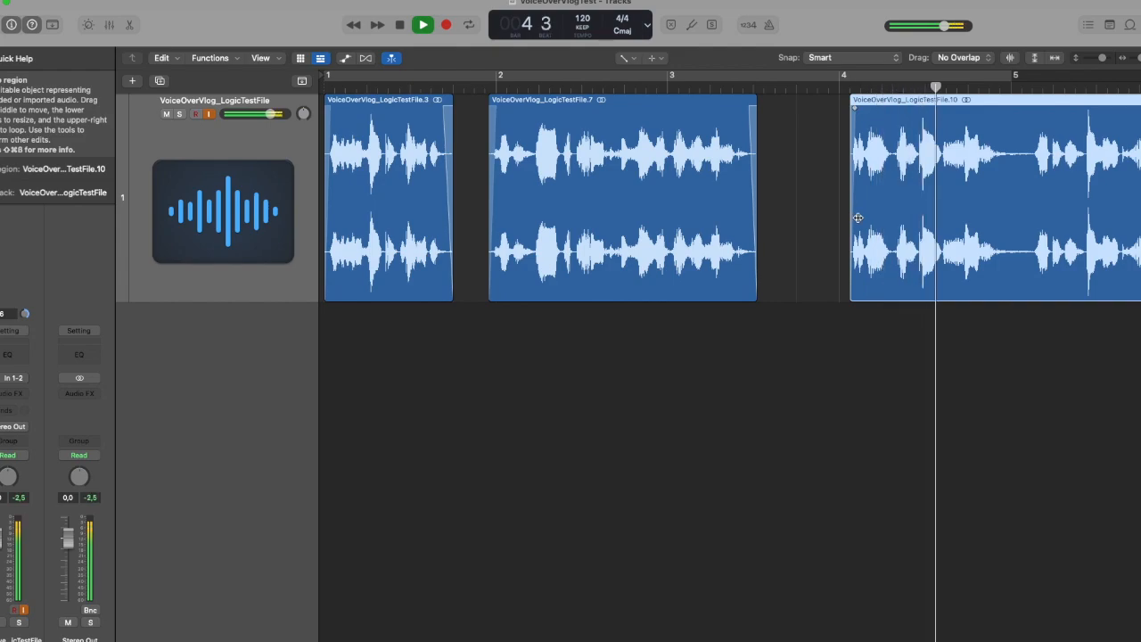
pyautogui.press('space')
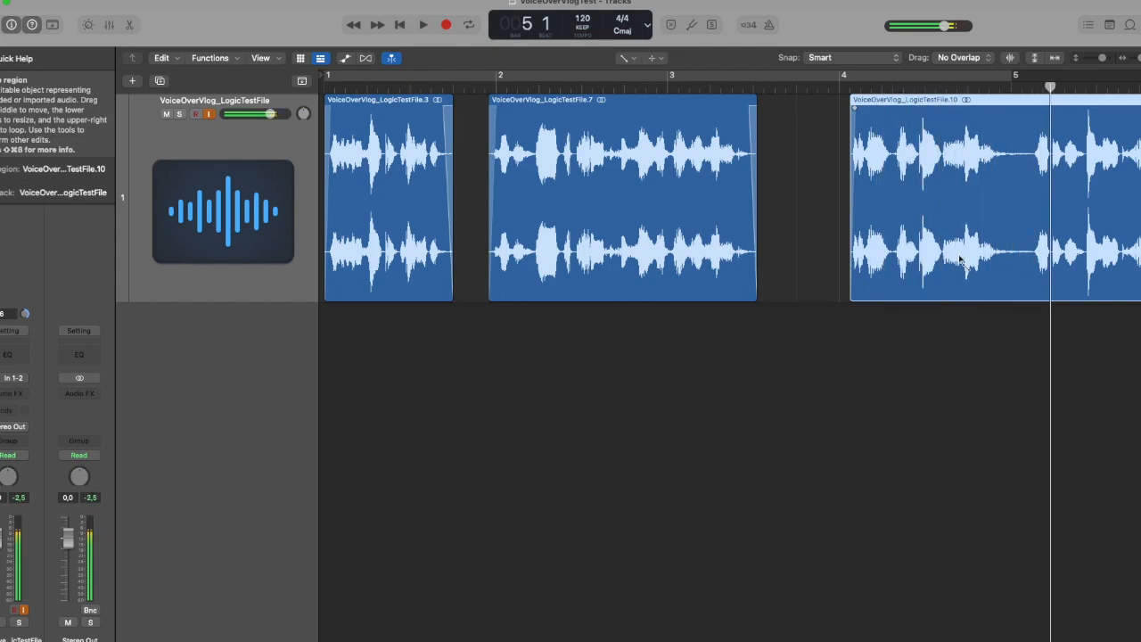
pyautogui.moveTo(1006, 259)
pyautogui.mouseDown()
pyautogui.moveTo(1032, 259)
pyautogui.moveTo(1002, 247)
pyautogui.mouseUp()
pyautogui.press('Delete')
pyautogui.click(1029, 242)
pyautogui.click(1034, 243)
# Play on, cut the short pause between bars 6 and 7, and add a fade-out and fade-in around the gap.
pyautogui.press('space')
pyautogui.press('z')
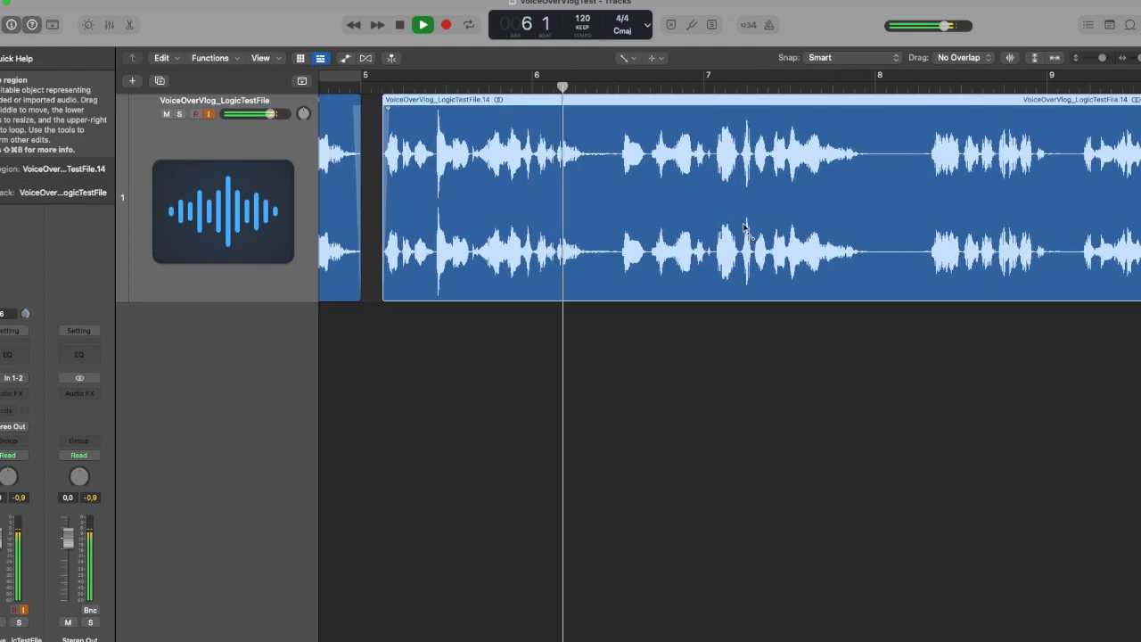
pyautogui.press('space')
pyautogui.moveTo(583, 256); pyautogui.dragTo(615, 258)
pyautogui.press('Delete')
pyautogui.click(571, 255)
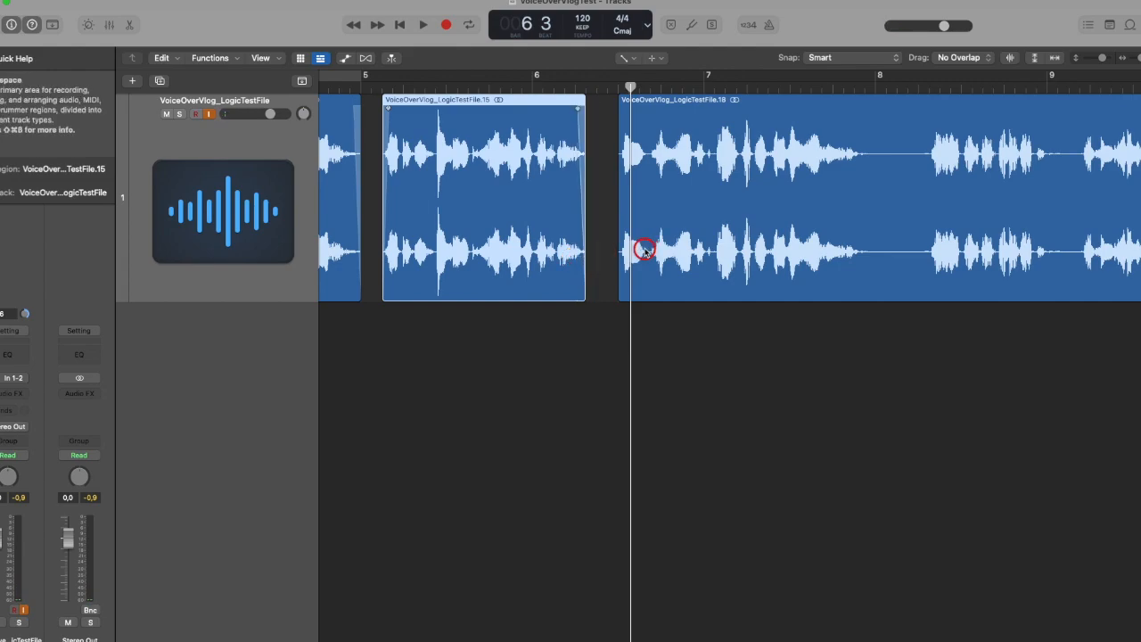
pyautogui.click(623, 250)
# Play on, cut the silence around bar 8, and add short fades to the region edges beside the gap.
pyautogui.press('space')
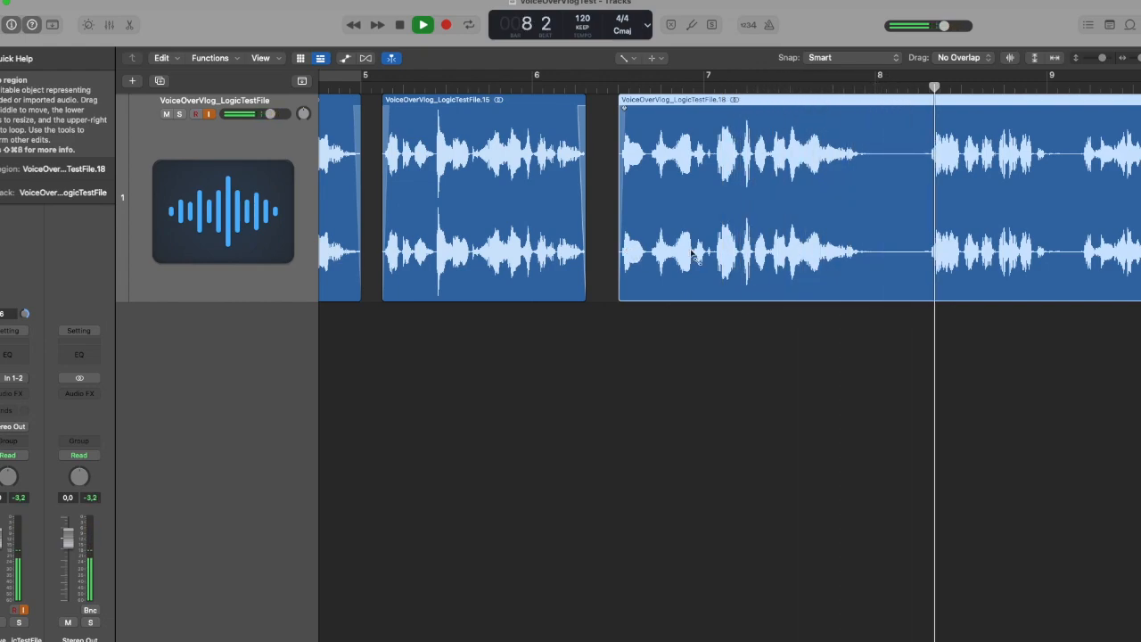
pyautogui.press('space')
pyautogui.moveTo(873, 264); pyautogui.dragTo(928, 264)
pyautogui.press('Delete')
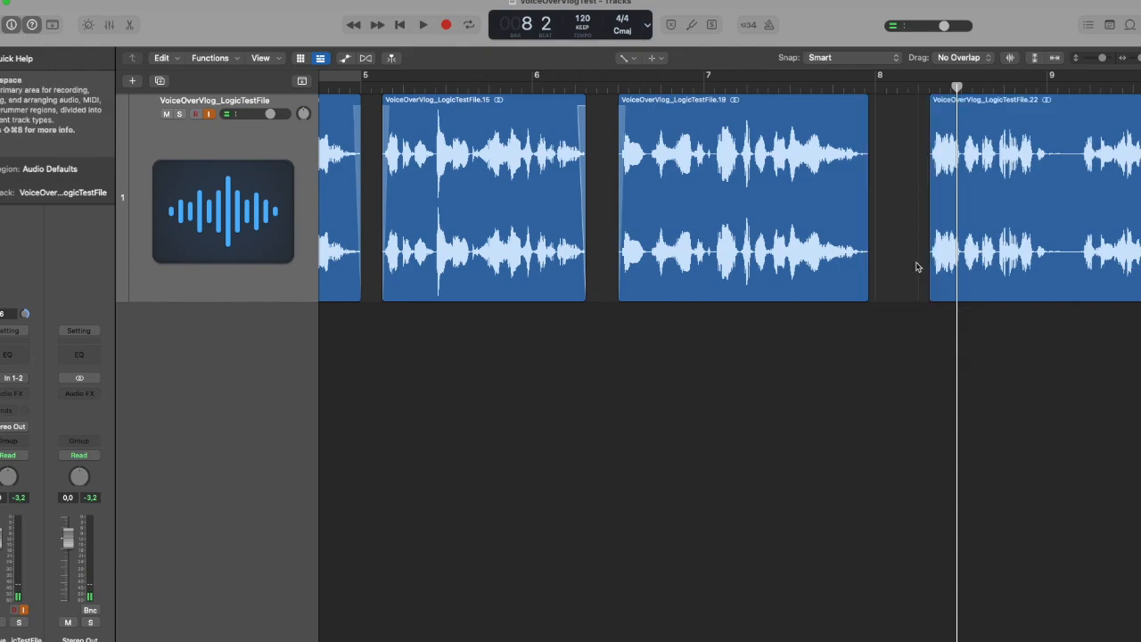
pyautogui.click(864, 257)
pyautogui.click(927, 246)
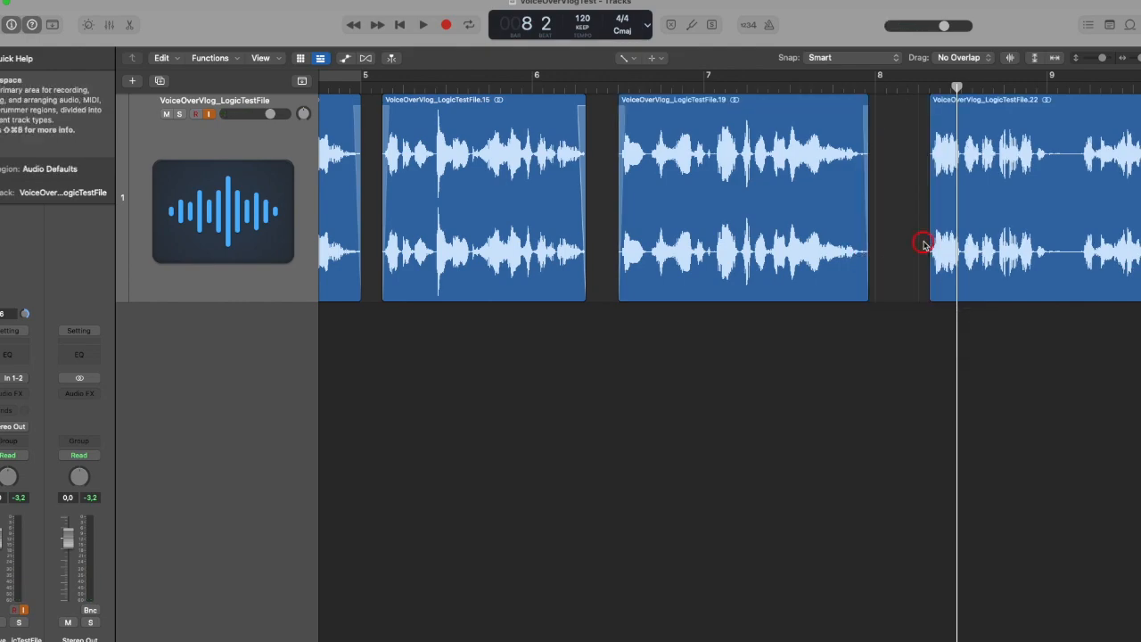
# Play on, cut the short pause just after bar 9, and fade the region edges on both sides of the gap.
pyautogui.press('space')
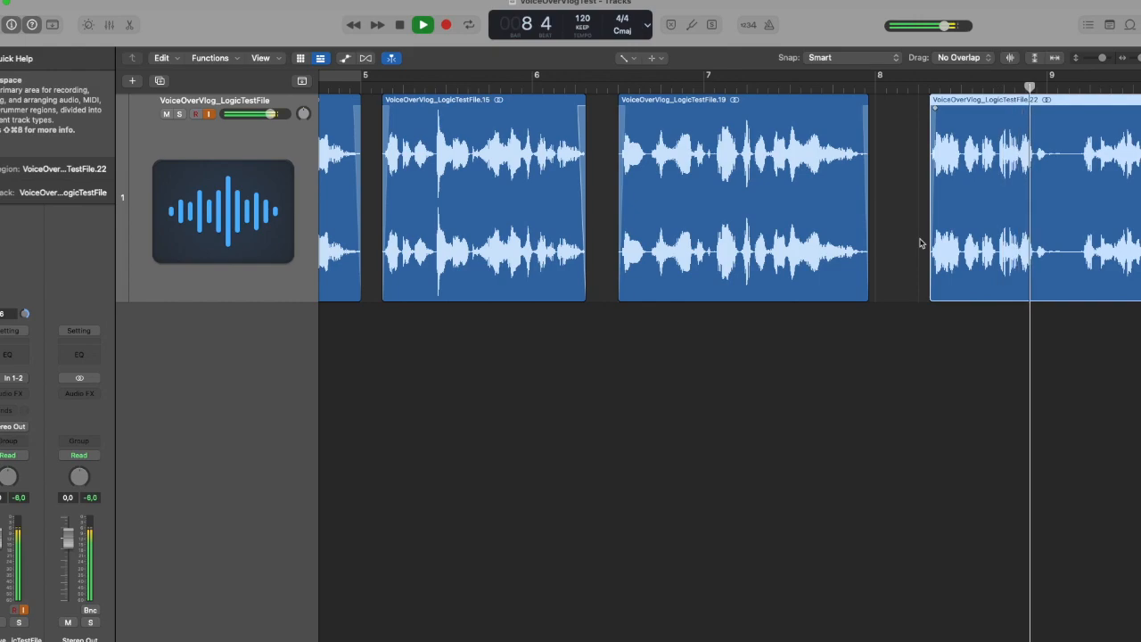
pyautogui.press('space')
pyautogui.hscroll(-6, 853, 239)
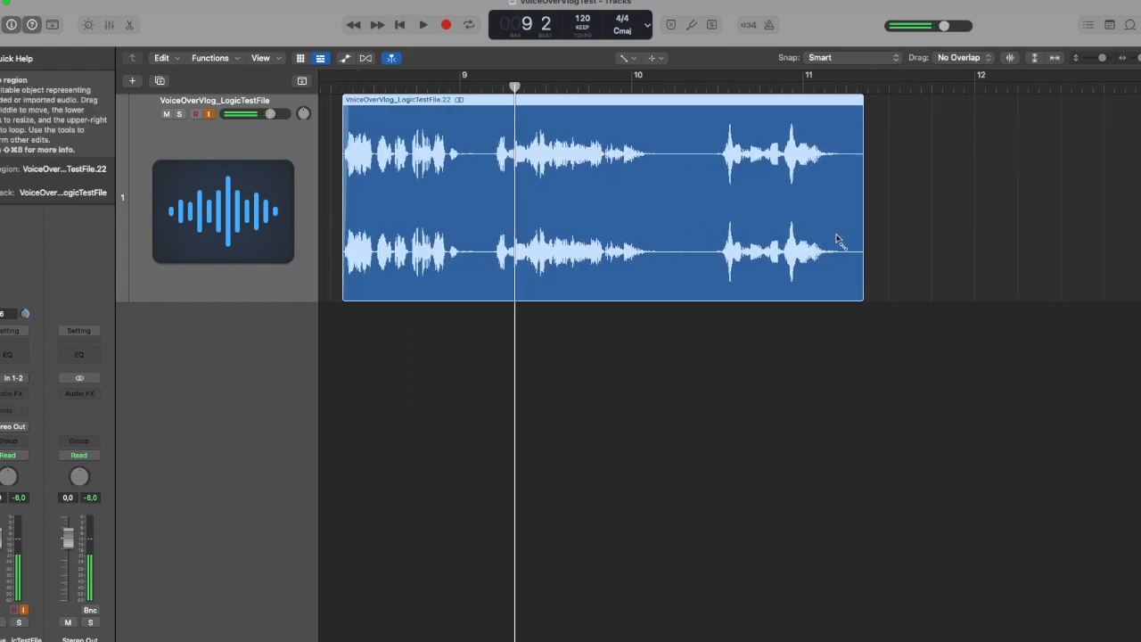
pyautogui.doubleClick(590, 85)
pyautogui.click(575, 83)
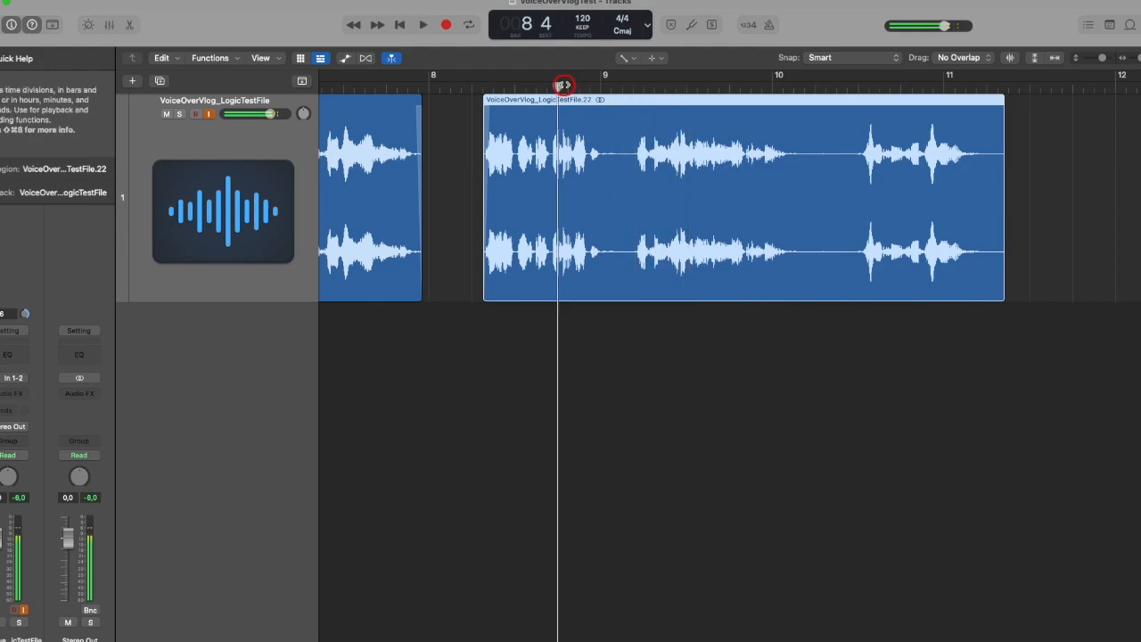
pyautogui.press('space')
pyautogui.moveTo(614, 259)
pyautogui.mouseDown()
pyautogui.moveTo(637, 262)
pyautogui.moveTo(605, 248)
pyautogui.mouseUp()
pyautogui.press('Delete')
pyautogui.moveTo(623, 239); pyautogui.dragTo(641, 238)
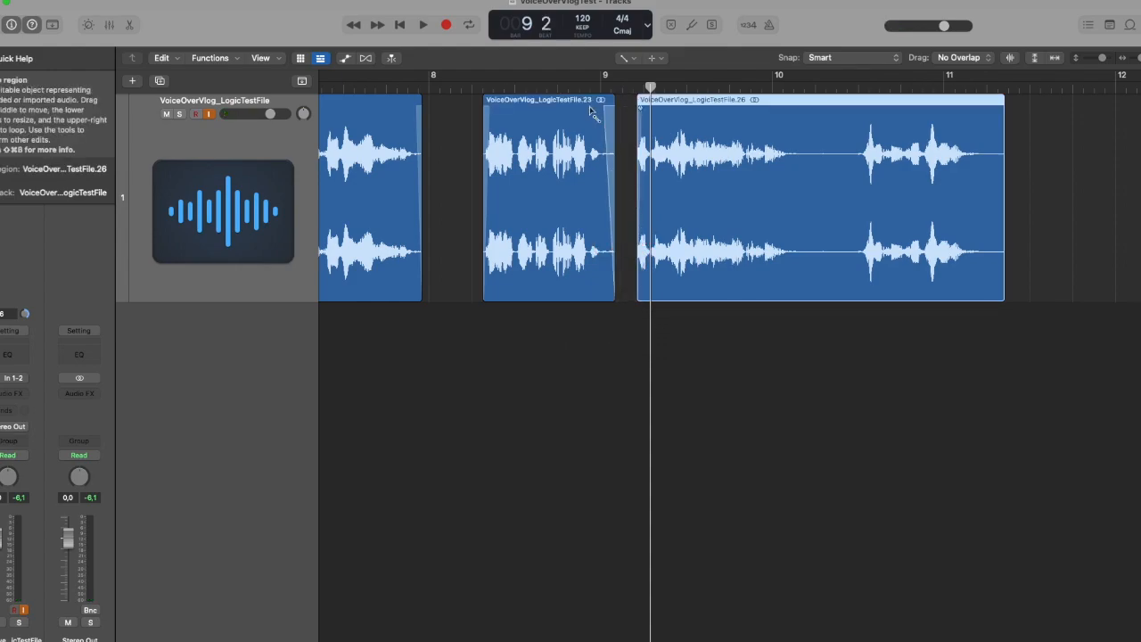
# Play on, cut the silence just after bar 10, and add a fade-out and a fade-in beside the gap.
pyautogui.click(564, 88)
pyautogui.press('space')
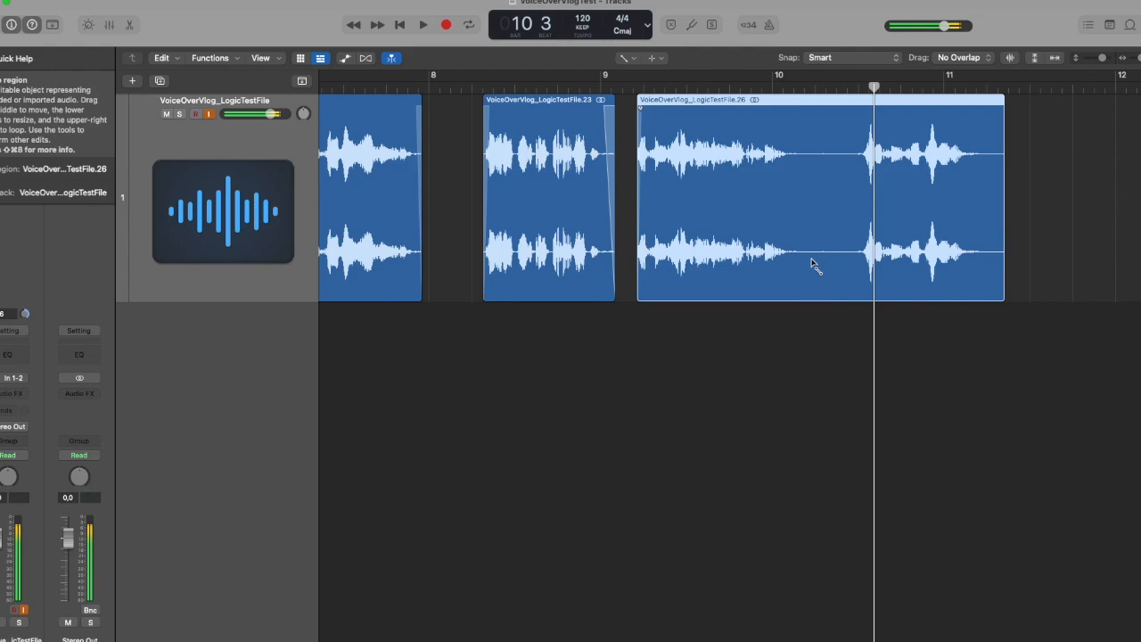
pyautogui.press('space')
pyautogui.moveTo(800, 259); pyautogui.dragTo(855, 262)
pyautogui.press('Delete')
pyautogui.click(782, 258)
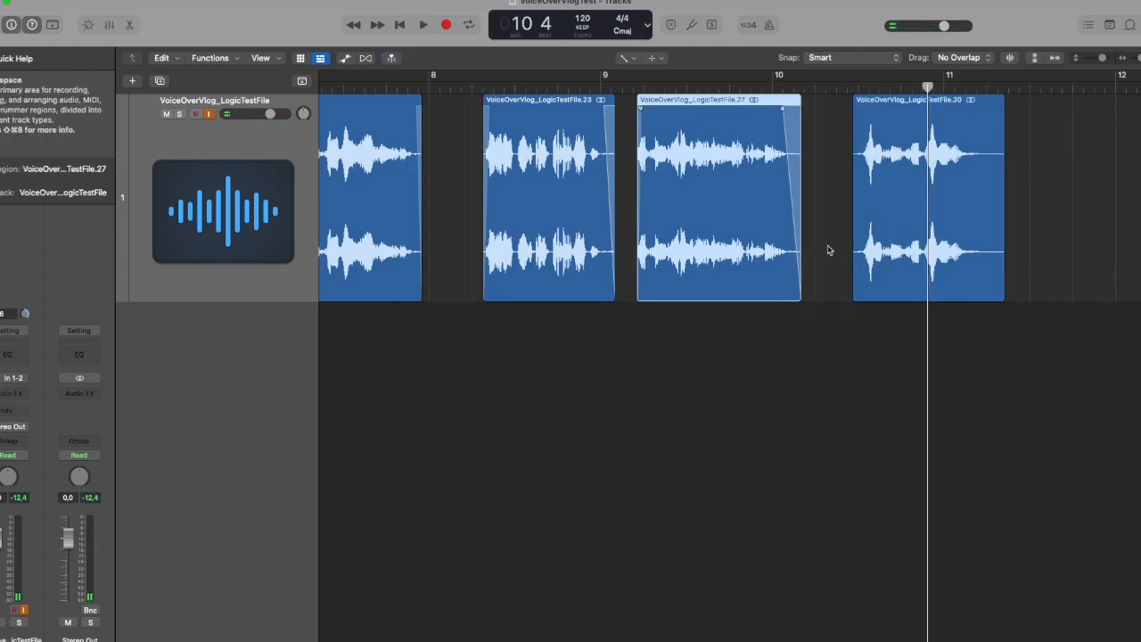
pyautogui.click(834, 250)
pyautogui.click(862, 247)
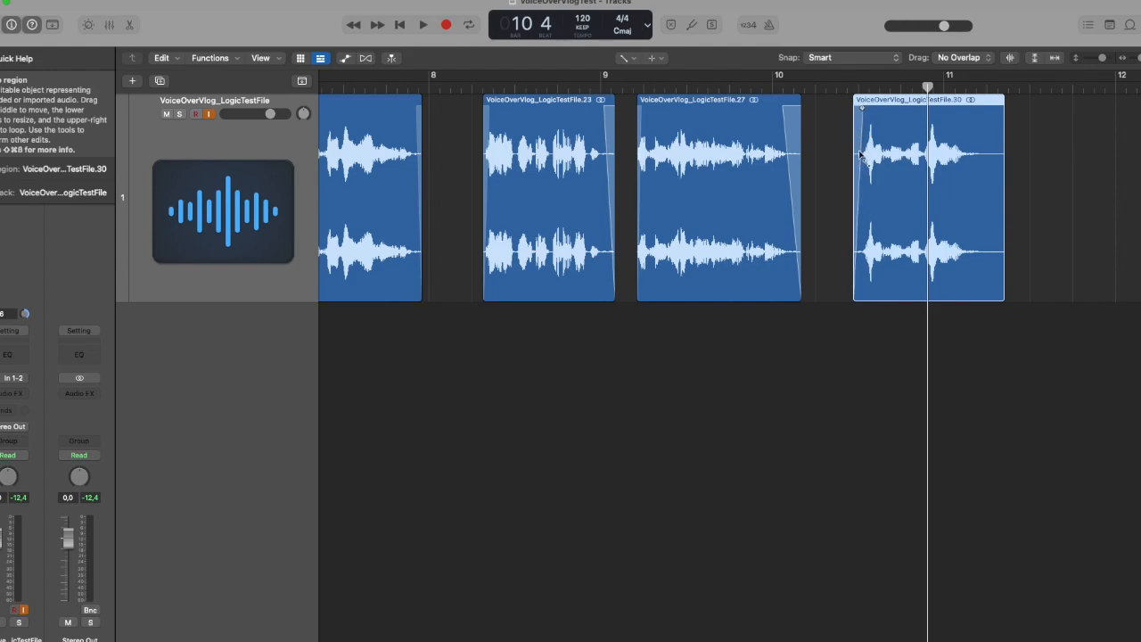
pyautogui.click(862, 109)
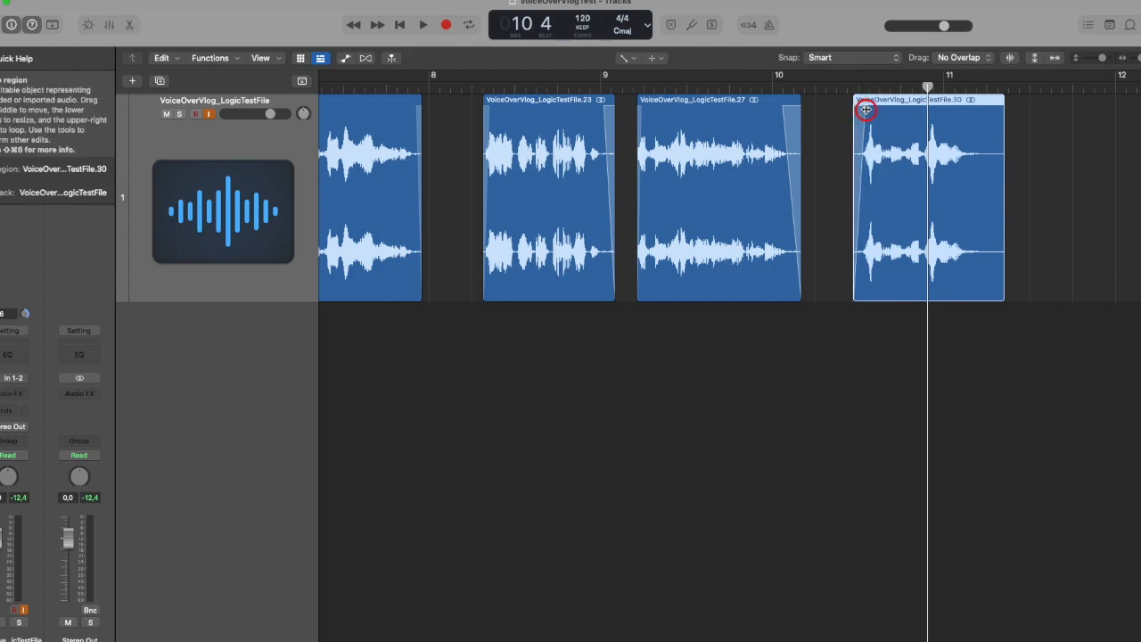
# Play to the end, trim the silent tail after bar 11, and fade out the end of the last region.
pyautogui.press('space')
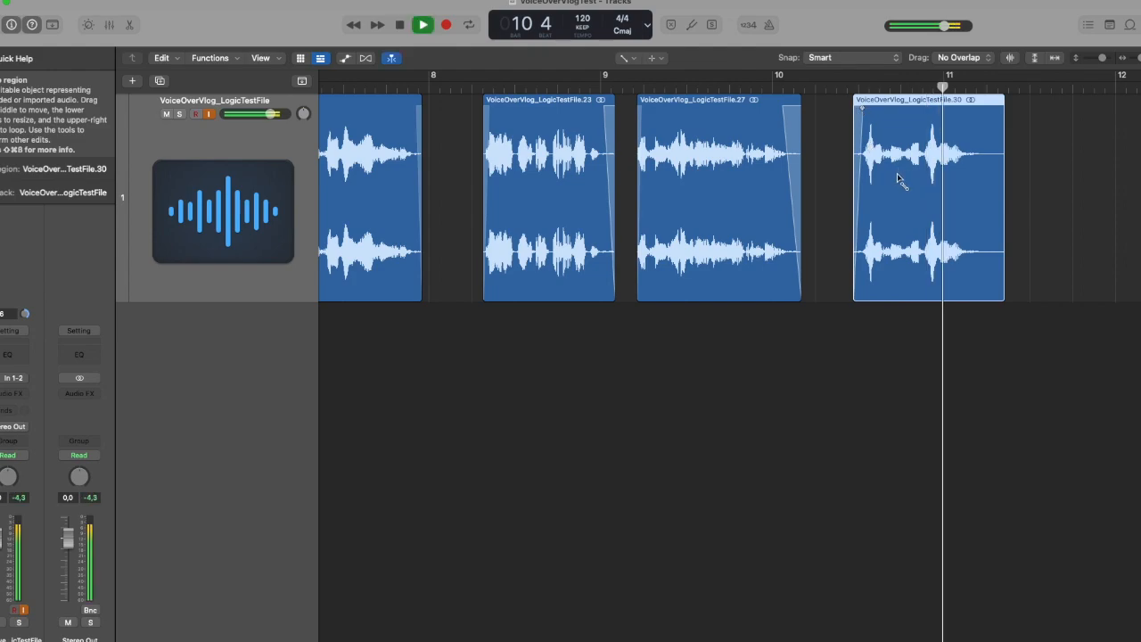
pyautogui.press('space')
pyautogui.moveTo(987, 215); pyautogui.dragTo(1015, 218)
pyautogui.press('Delete')
pyautogui.click(981, 215)
# Play the edited voice-over from the beginning to check the first cuts and fades.
pyautogui.press('Return')
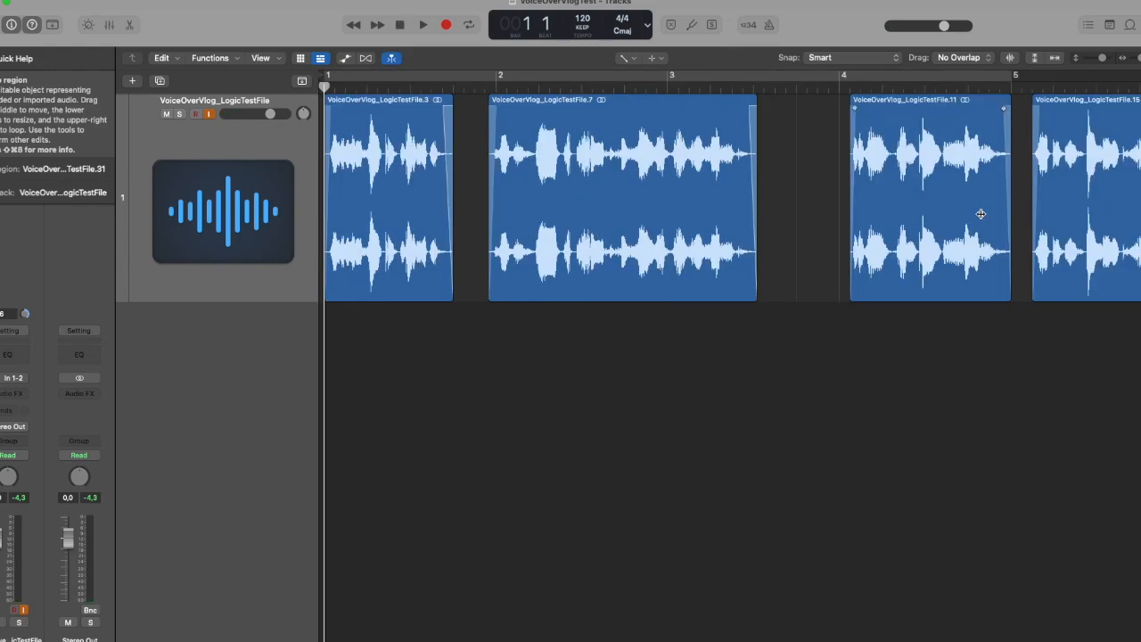
pyautogui.press('space')
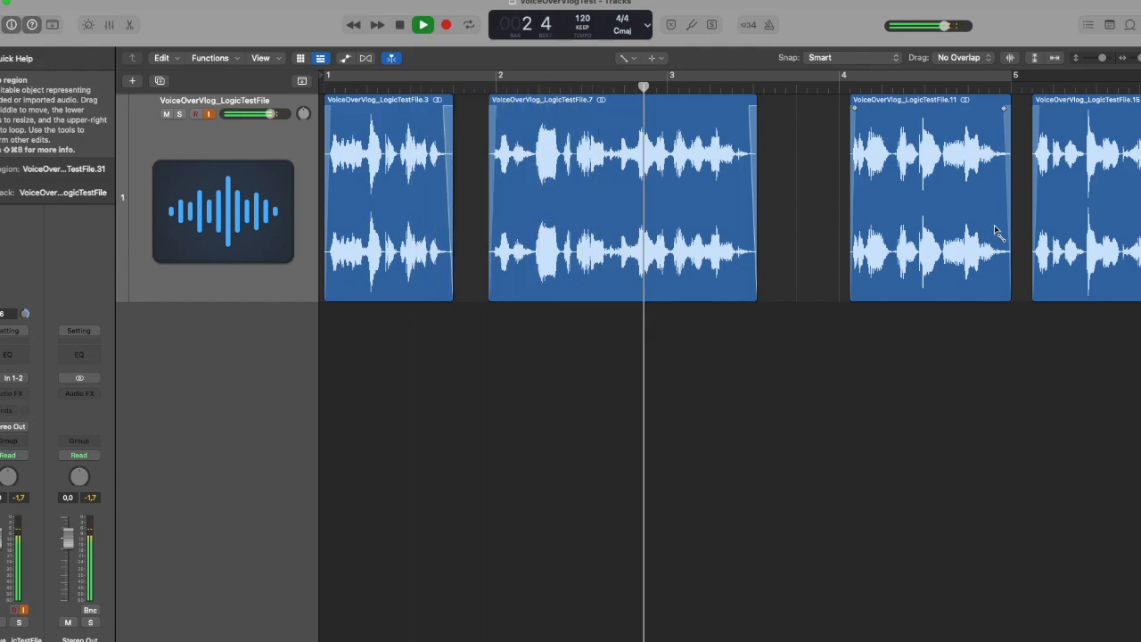
pyautogui.press('space')
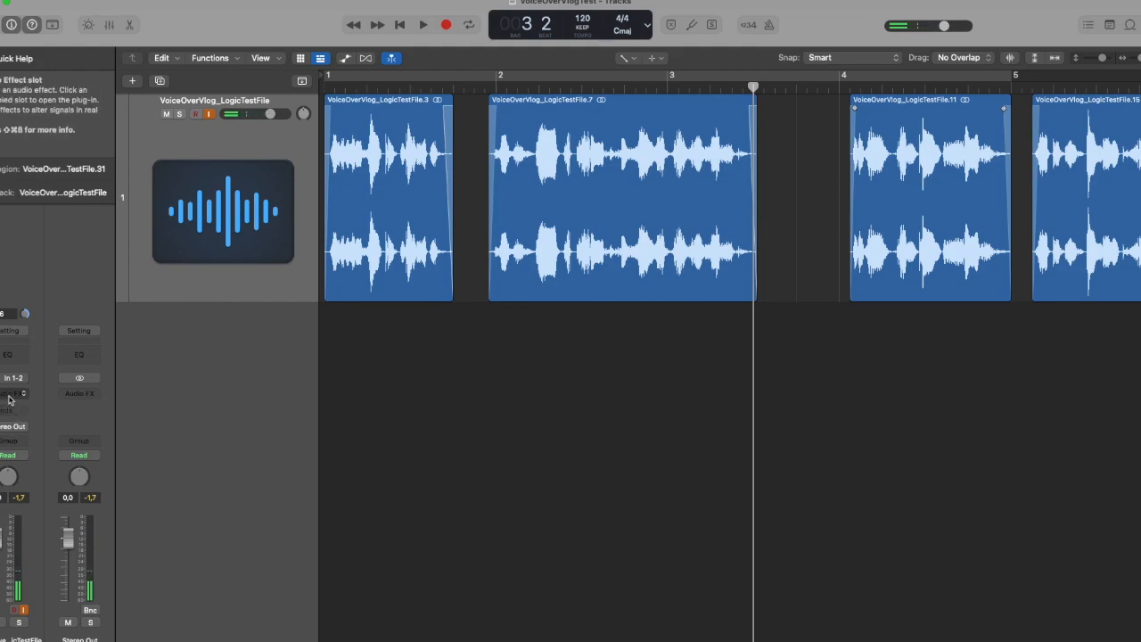
# Hide the inspector and show the mixer below the tracks.
pyautogui.click(11, 25)
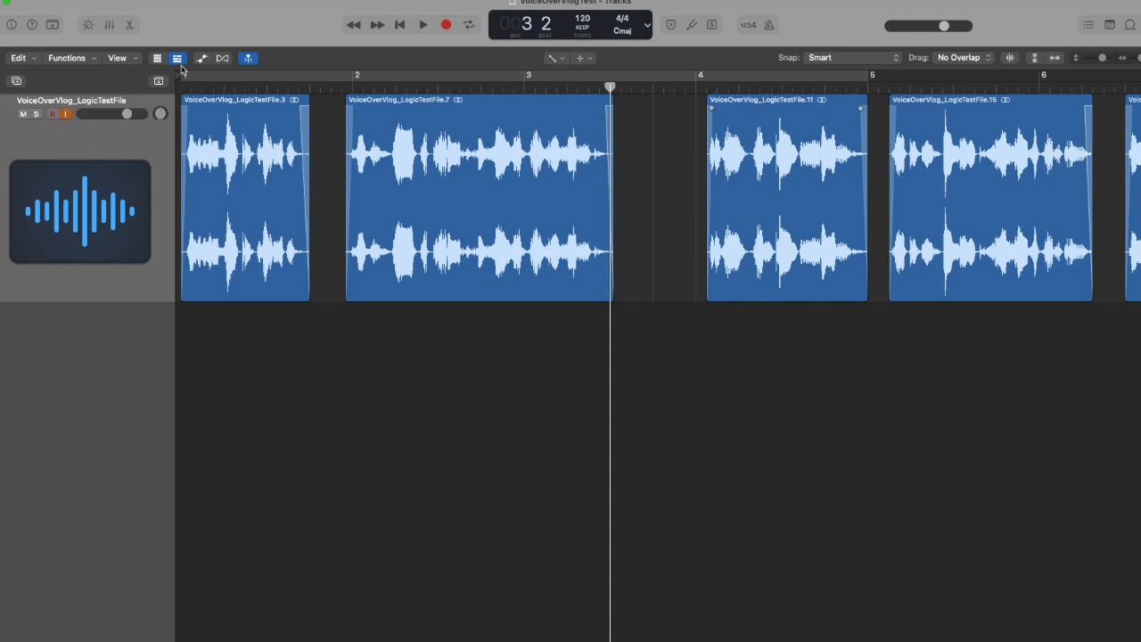
pyautogui.click(110, 25)
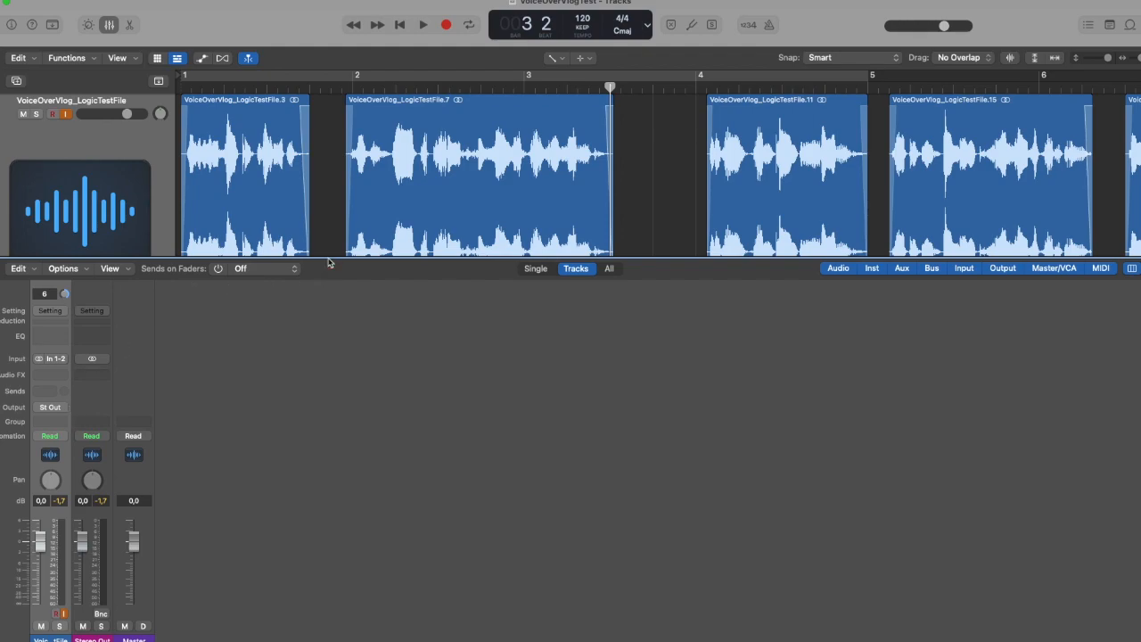
pyautogui.click(328, 294)
pyautogui.click(658, 290)
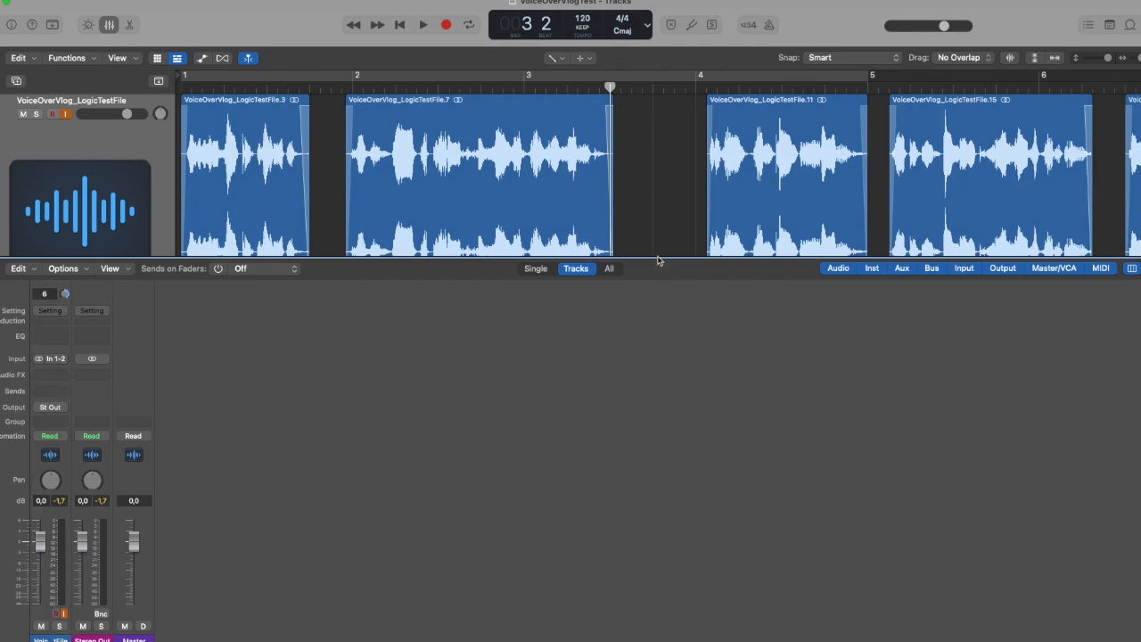
# Insert a stereo Compressor on the voice-over channel, shrink its window to 77%, and move it clear of the regions.
pyautogui.click(48, 378)
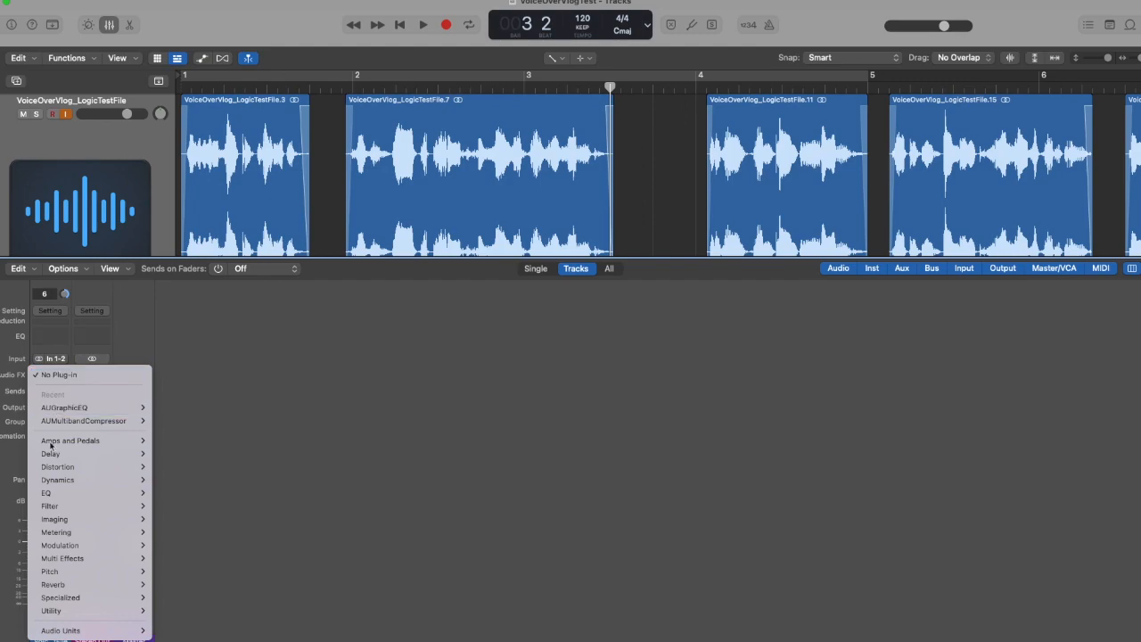
pyautogui.moveTo(125, 505)
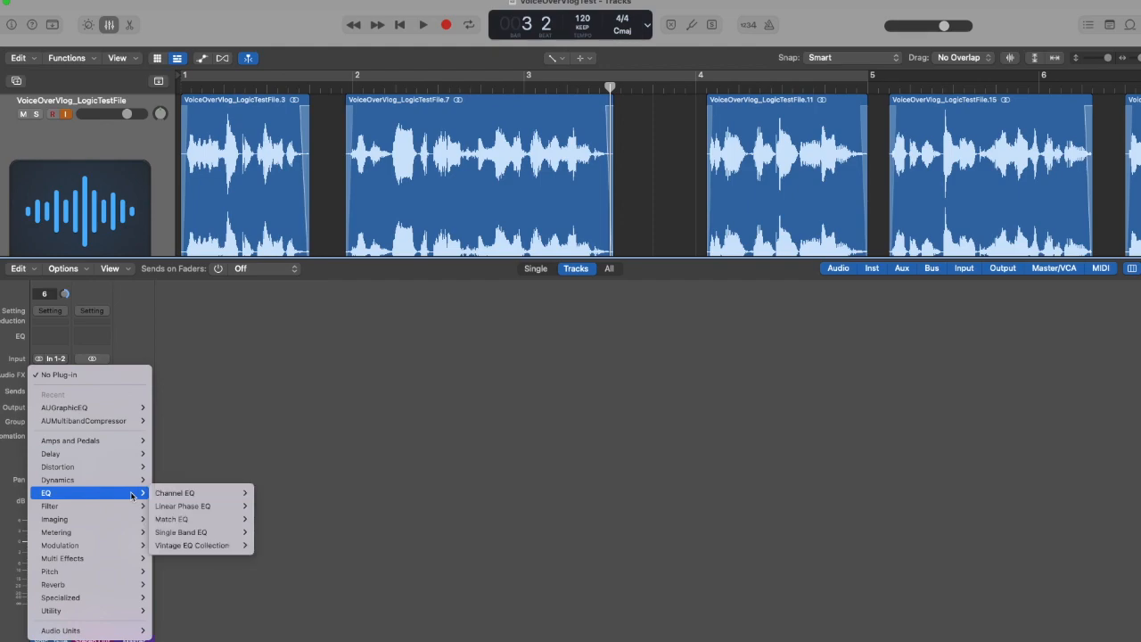
pyautogui.moveTo(181, 497)
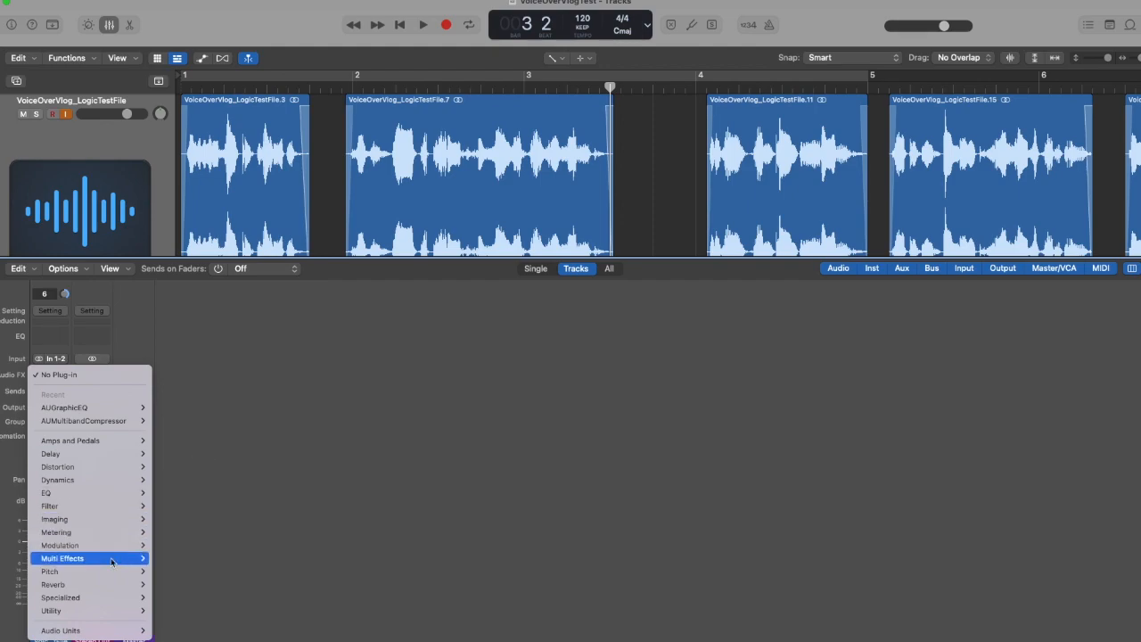
pyautogui.moveTo(119, 533)
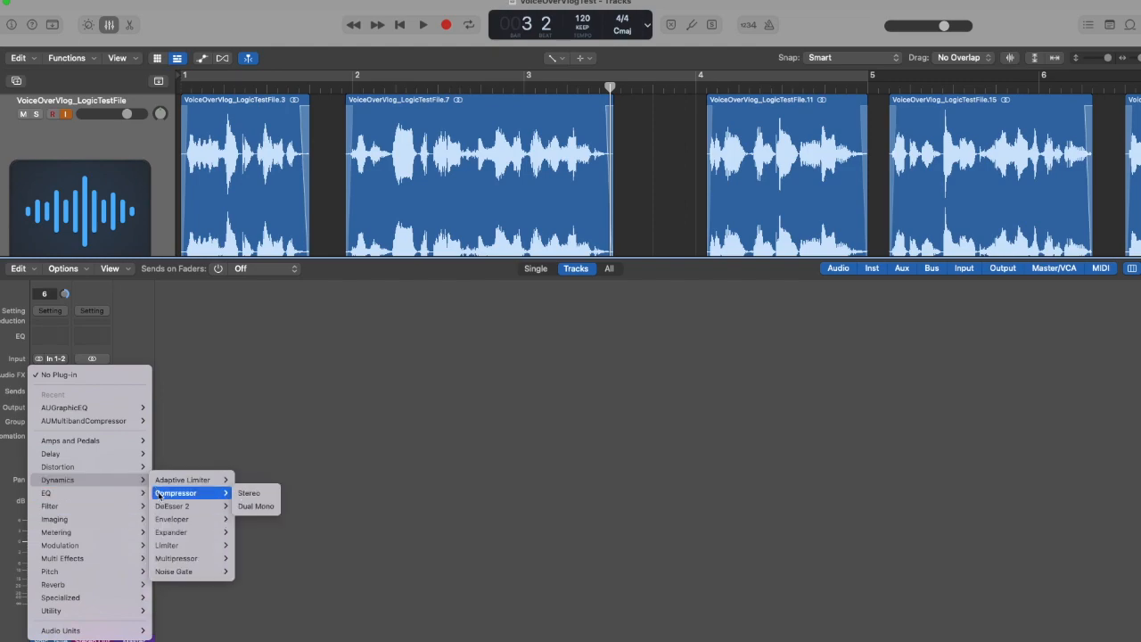
pyautogui.click(249, 492)
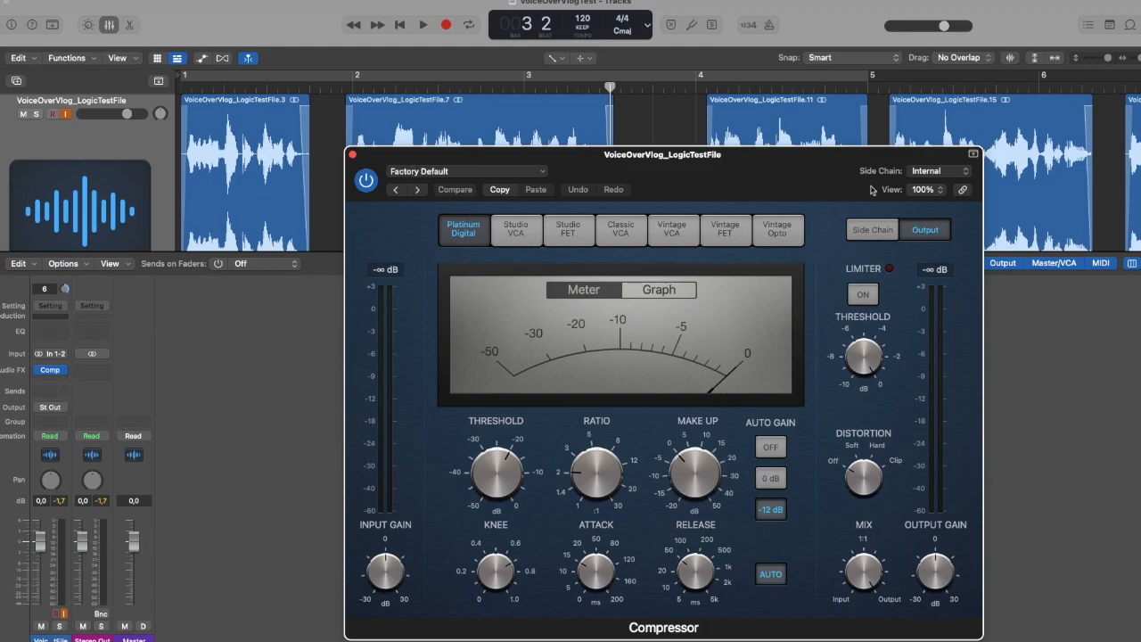
pyautogui.moveTo(978, 636); pyautogui.dragTo(836, 542)
pyautogui.moveTo(670, 155); pyautogui.dragTo(743, 301)
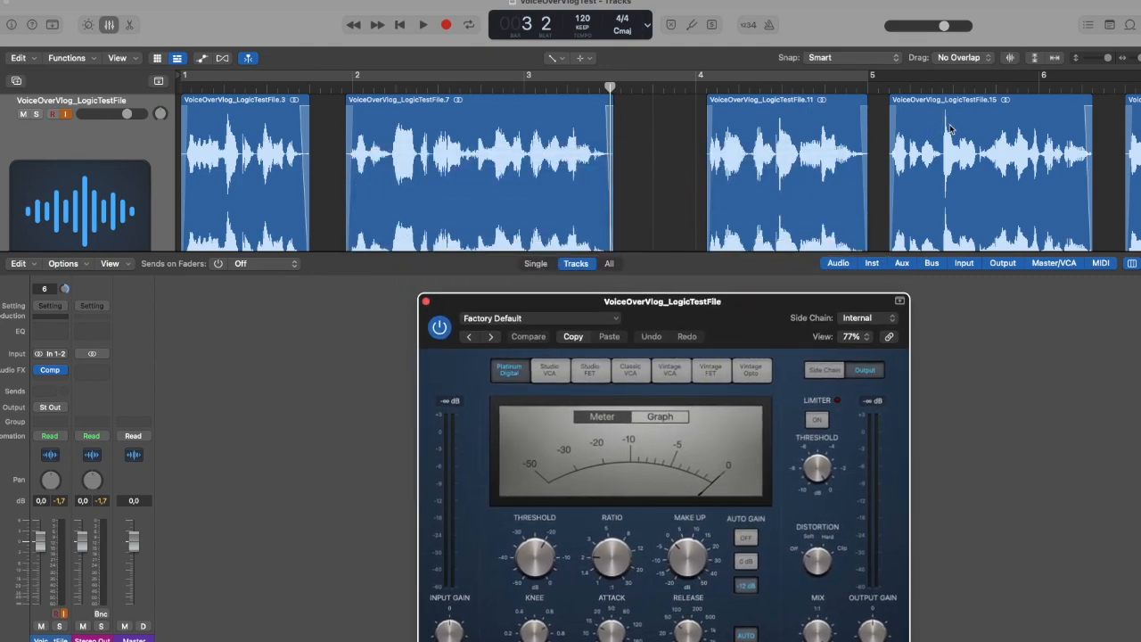
# Examine the tall peak in the region just after bar 5 by playing that passage.
pyautogui.click(950, 128)
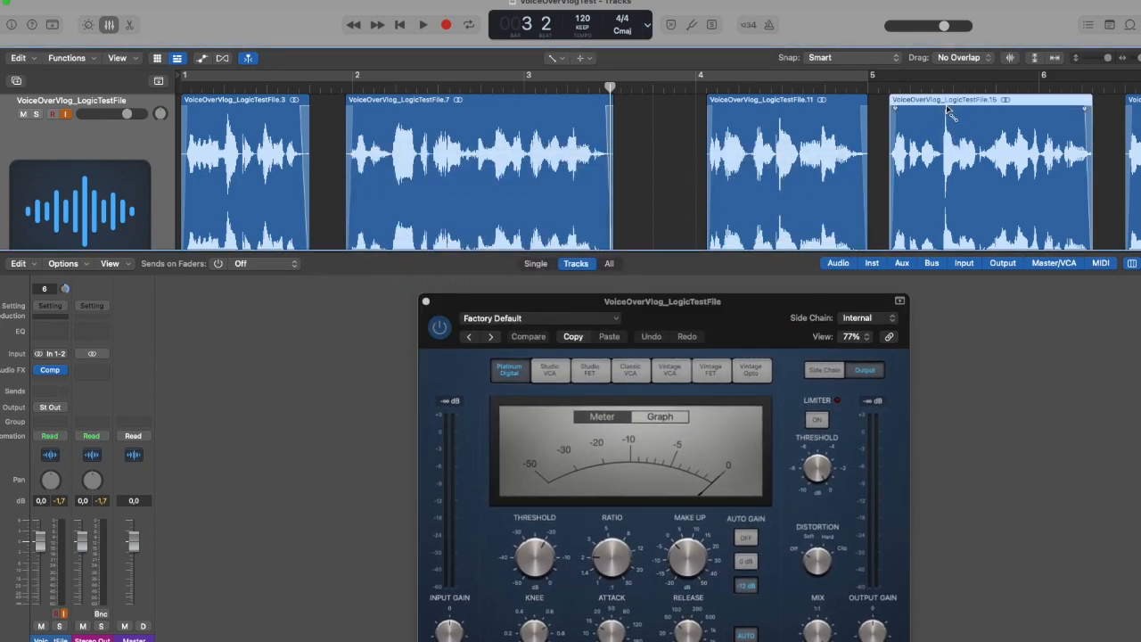
pyautogui.hscroll(10, 947, 130)
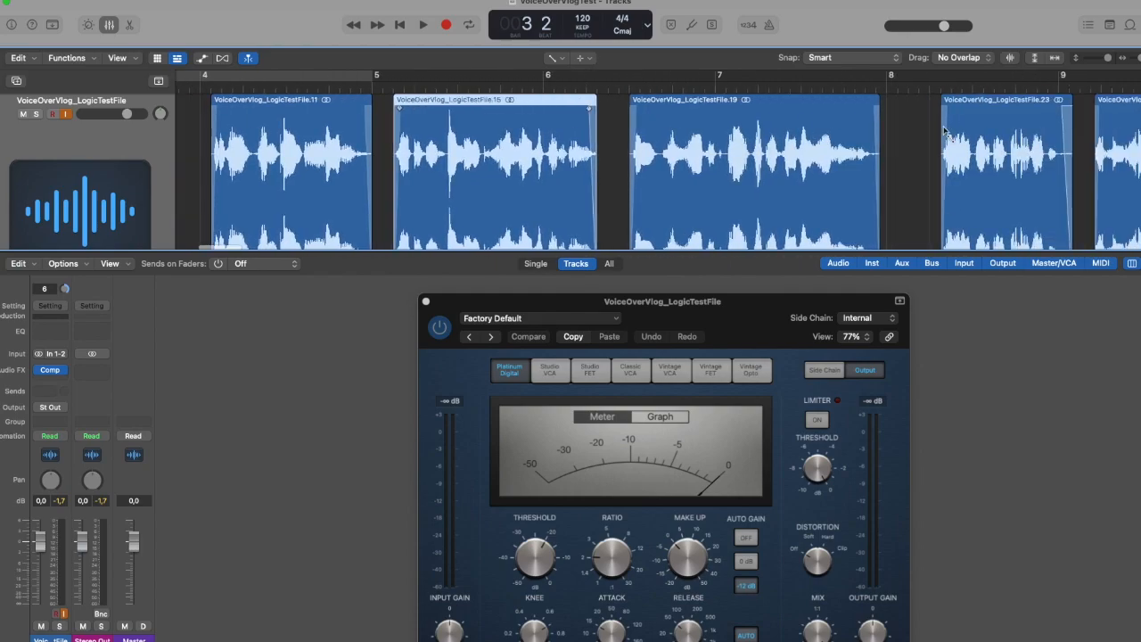
pyautogui.hscroll(-6, 946, 130)
pyautogui.click(701, 86)
pyautogui.press('space')
pyautogui.press('space')
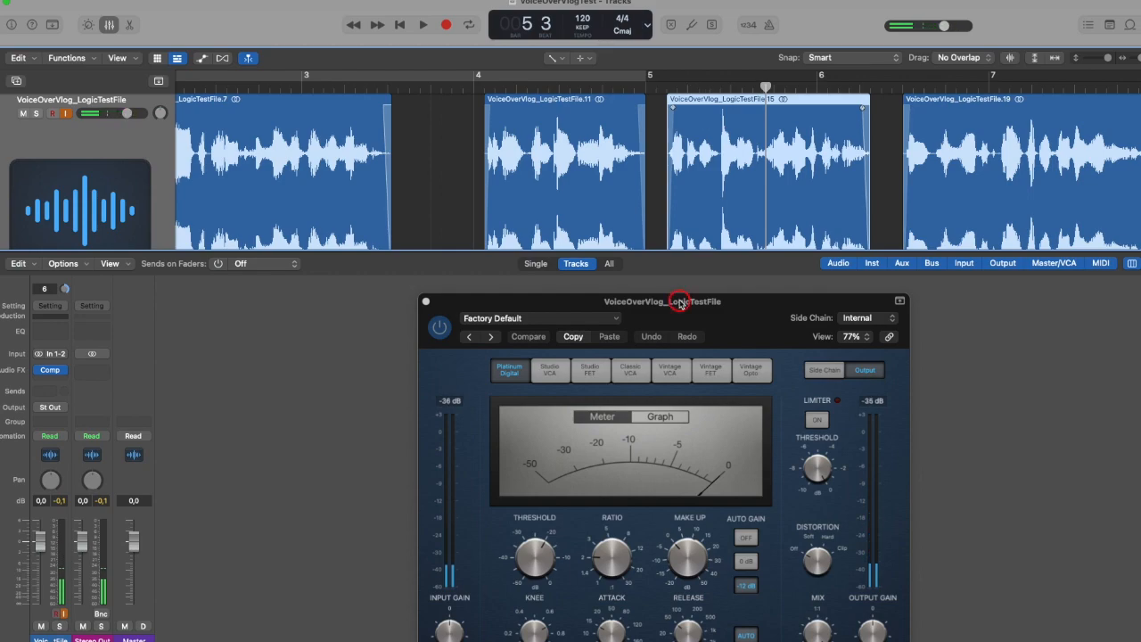
# Bring the whole Compressor window into view and load its Narration Vocal voice preset.
pyautogui.moveTo(679, 301); pyautogui.dragTo(670, 223)
pyautogui.click(584, 243)
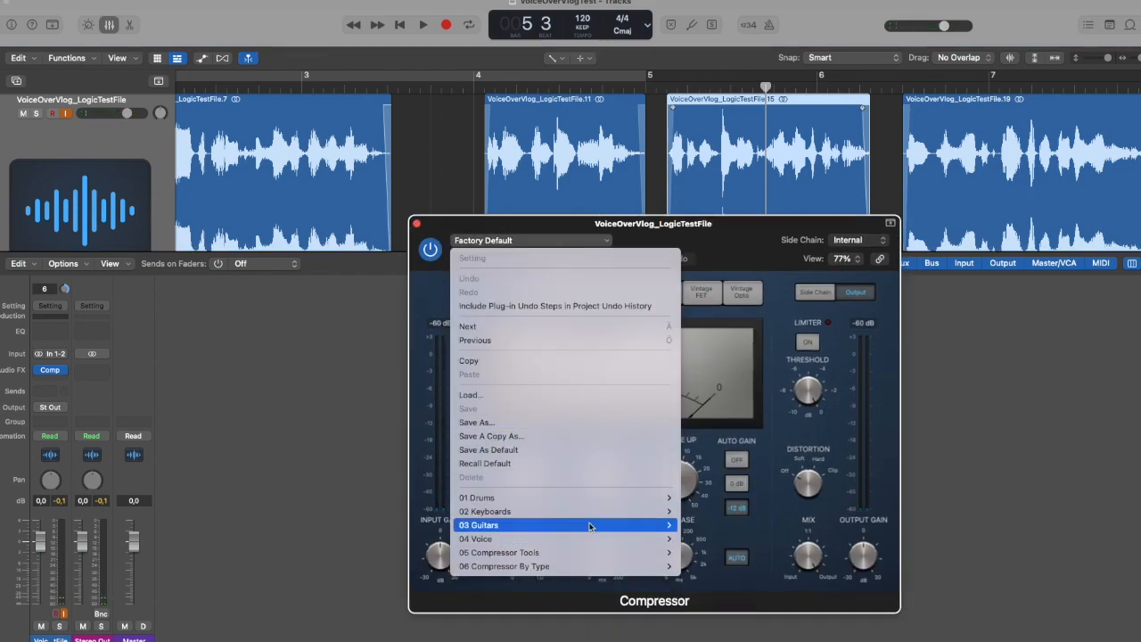
pyautogui.moveTo(629, 546)
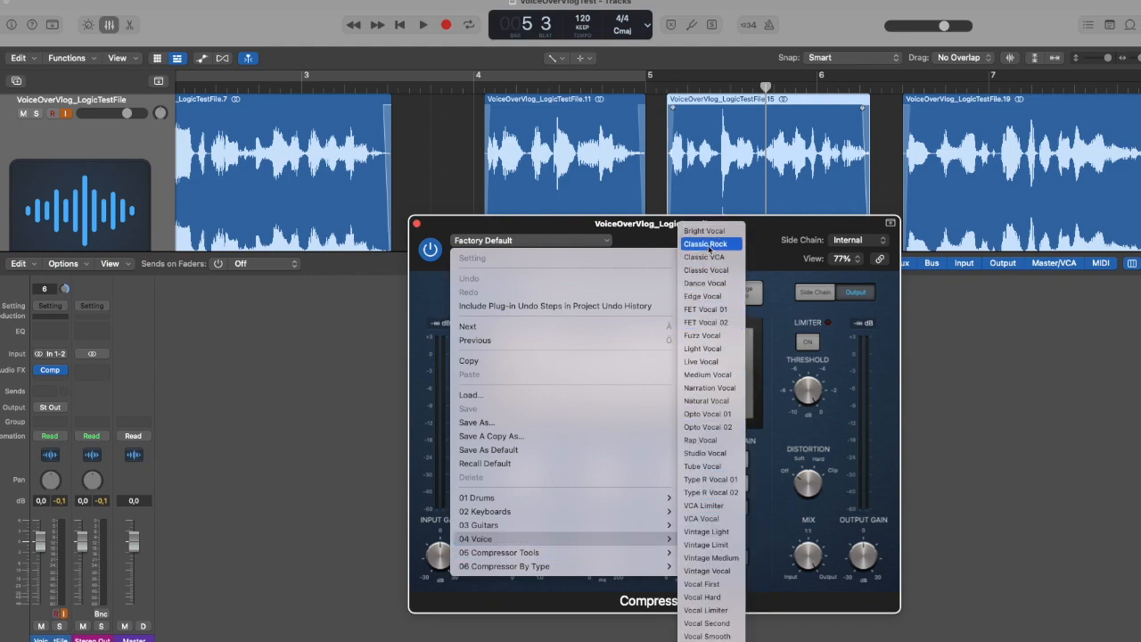
pyautogui.click(709, 387)
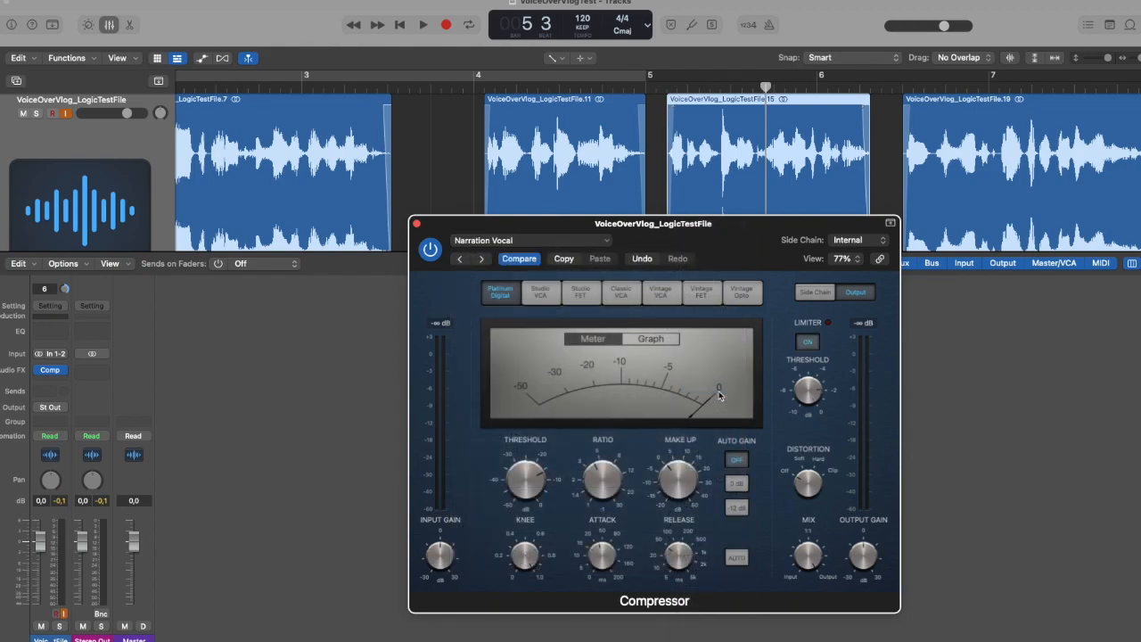
# Play from the start, try compressor thresholds of -25.5 and -20.5 dB, and try Studio VCA before returning to Platinum Digital.
pyautogui.press('Return')
pyautogui.press('space')
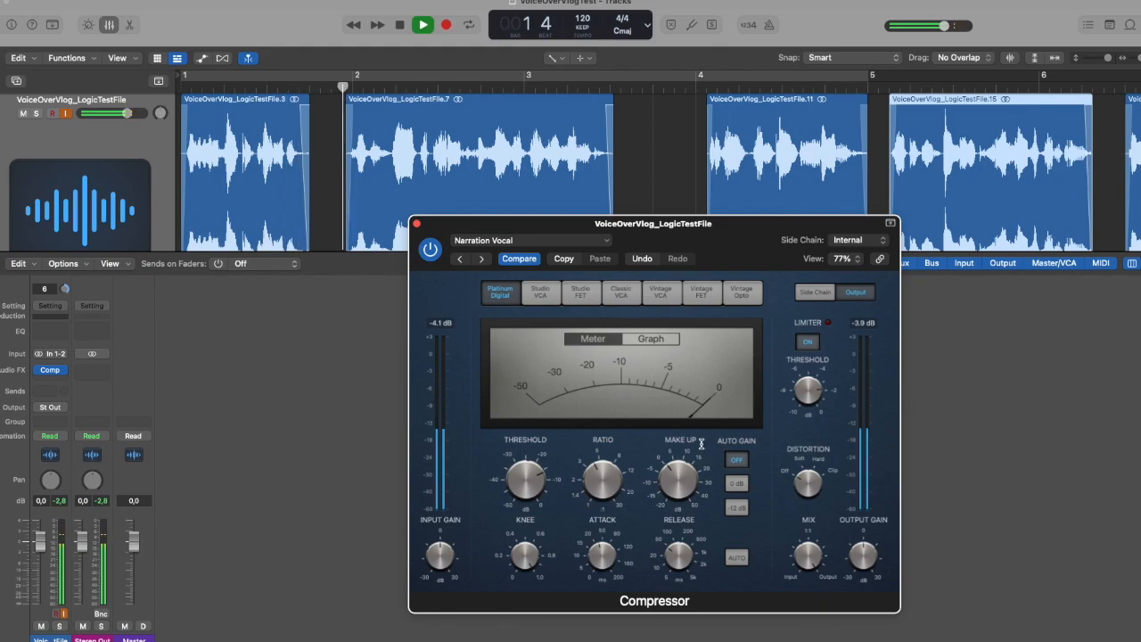
pyautogui.click(509, 473)
pyautogui.moveTo(509, 472); pyautogui.dragTo(509, 497)
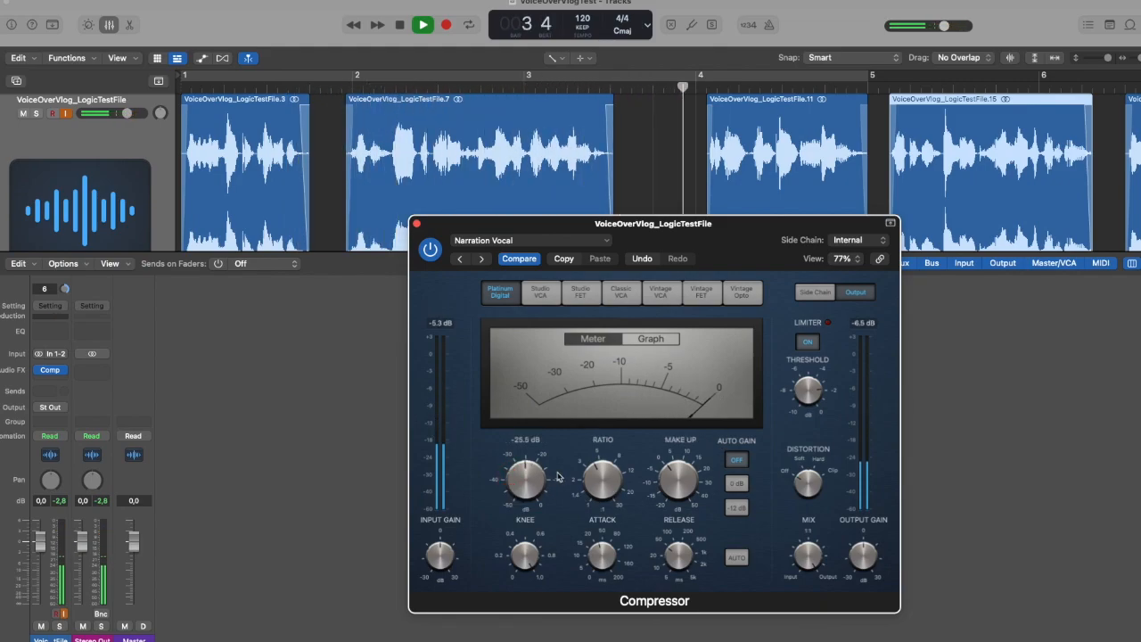
pyautogui.press('space')
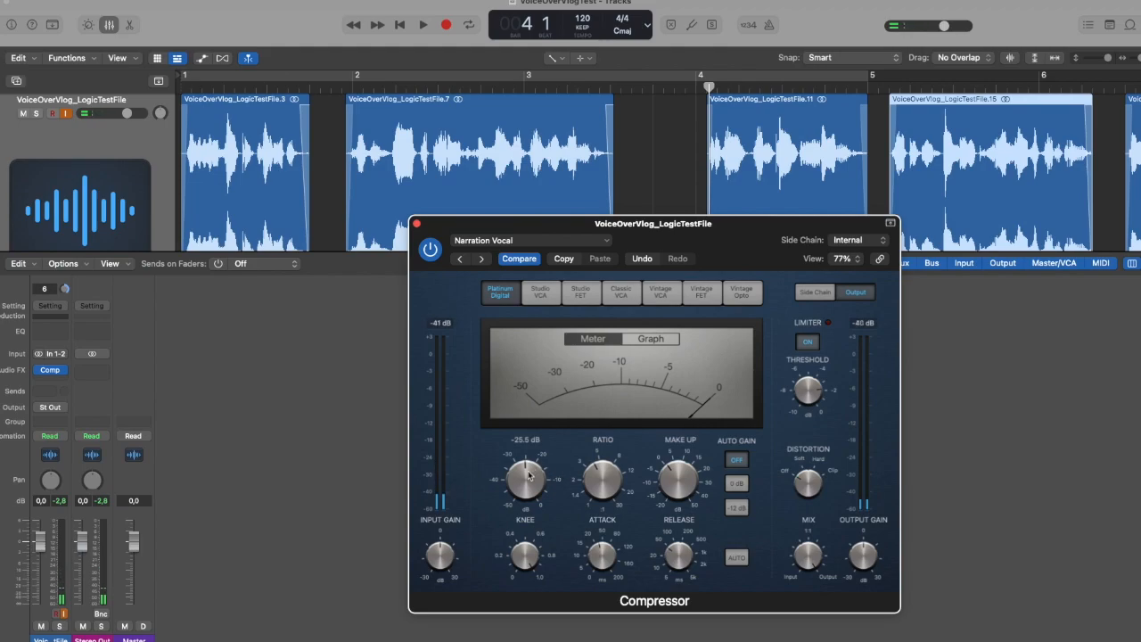
pyautogui.moveTo(521, 494)
pyautogui.mouseDown()
pyautogui.moveTo(522, 463)
pyautogui.moveTo(521, 492)
pyautogui.moveTo(522, 481)
pyautogui.mouseUp()
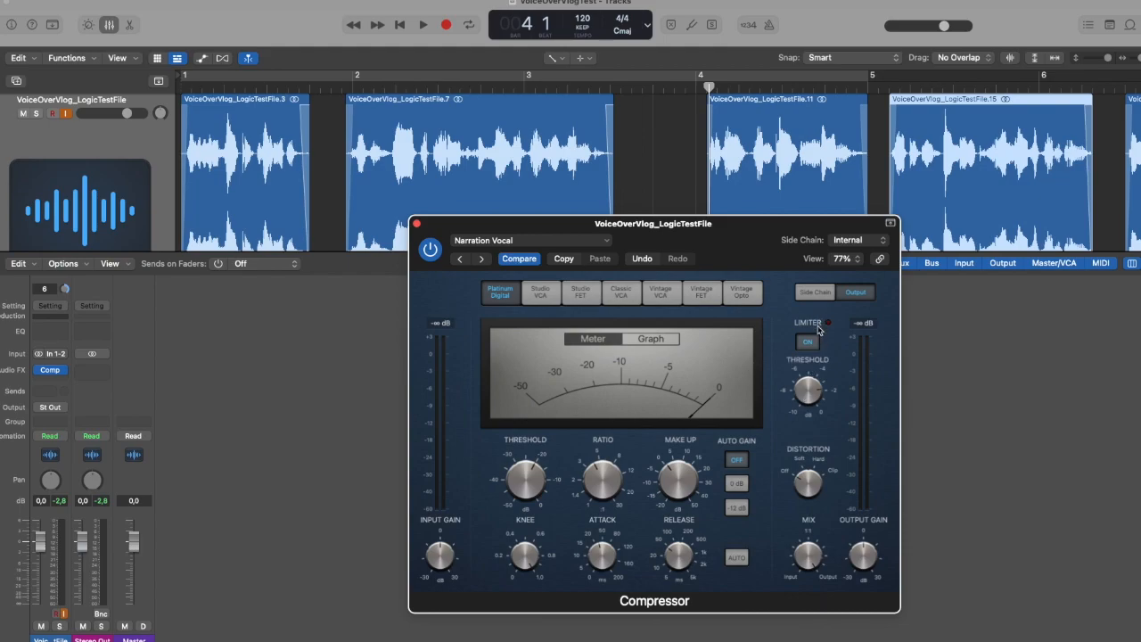
pyautogui.click(540, 292)
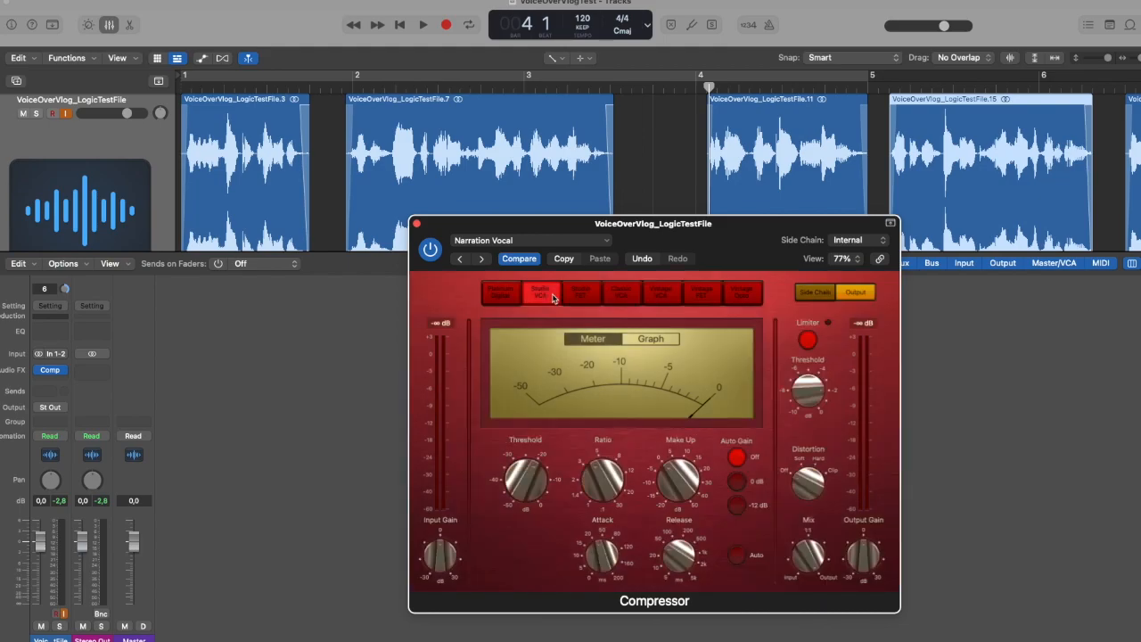
pyautogui.click(502, 292)
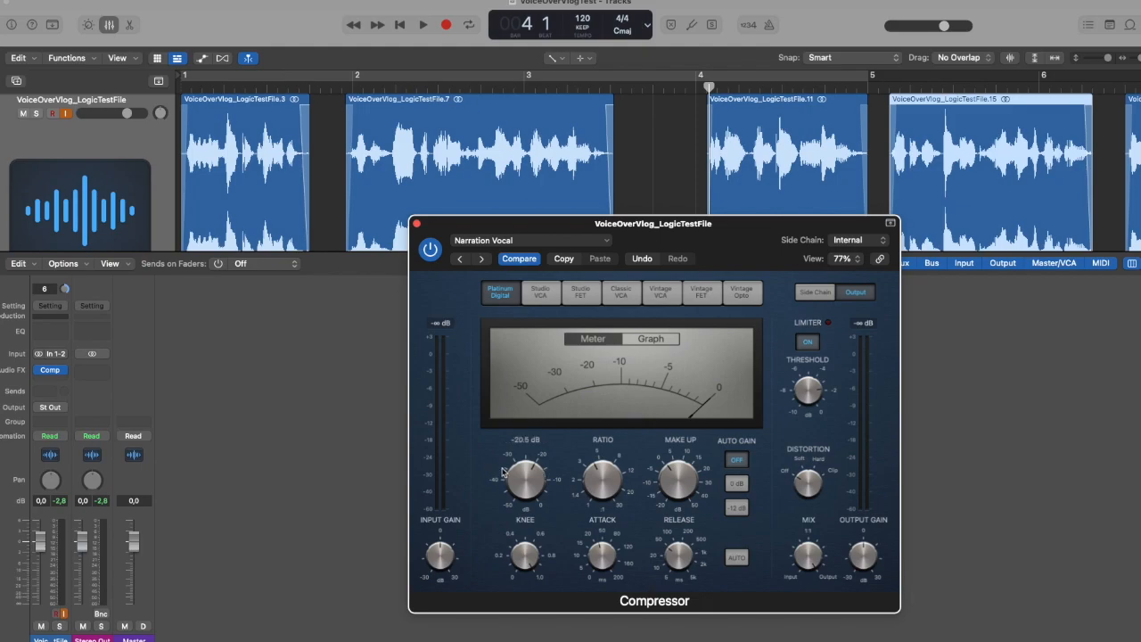
# Fine-tune the compressor's threshold, ratio, make-up gain and release, and set the attack to 20 ms.
pyautogui.moveTo(515, 472)
pyautogui.mouseDown()
pyautogui.moveTo(514, 518)
pyautogui.moveTo(521, 457)
pyautogui.moveTo(520, 472)
pyautogui.mouseUp()
pyautogui.moveTo(597, 472); pyautogui.dragTo(597, 471)
pyautogui.moveTo(669, 479); pyautogui.dragTo(670, 470)
pyautogui.moveTo(599, 548); pyautogui.dragTo(597, 554)
pyautogui.moveTo(669, 556); pyautogui.dragTo(669, 559)
pyautogui.moveTo(598, 553); pyautogui.dragTo(602, 557)
# Play from the start while readjusting the compressor's make-up gain and ratio, and set its threshold to about -31.5 dB.
pyautogui.press('Return')
pyautogui.press('space')
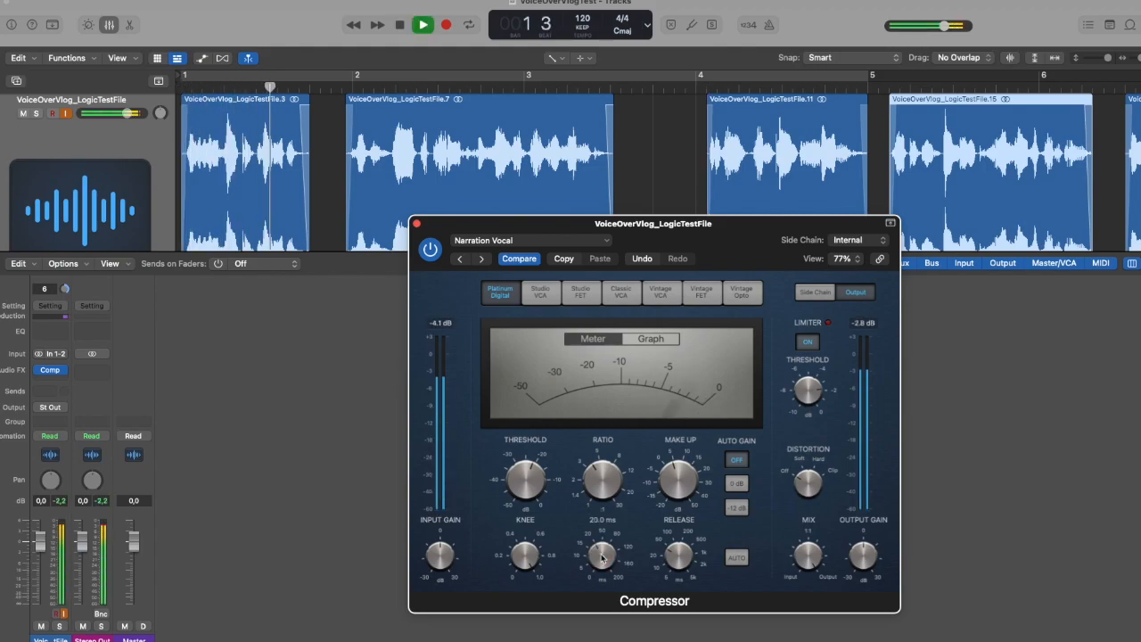
pyautogui.moveTo(674, 481); pyautogui.dragTo(673, 482)
pyautogui.moveTo(520, 475); pyautogui.dragTo(519, 486)
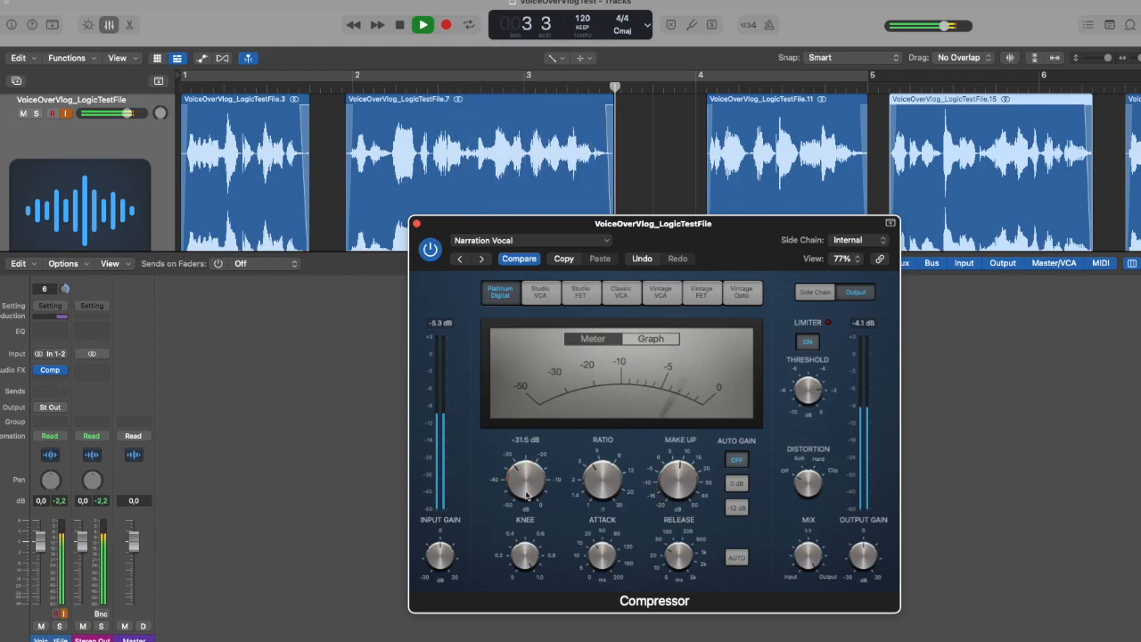
pyautogui.moveTo(593, 486); pyautogui.dragTo(593, 489)
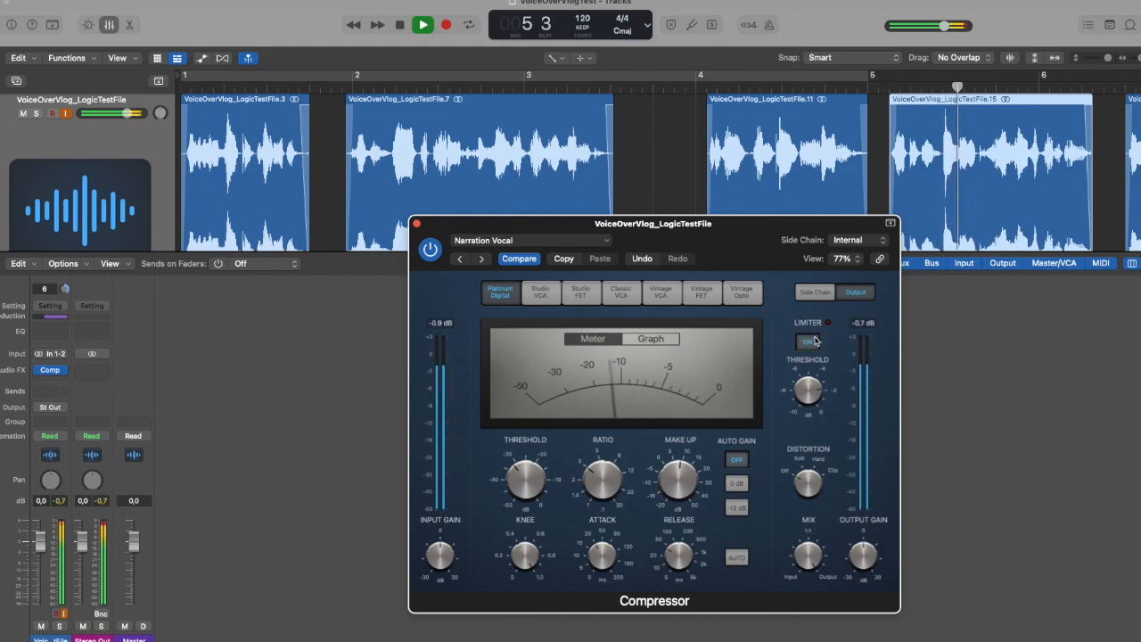
# Set the compressor's output gain to +3.0 dB, stop playback and close the compressor window.
pyautogui.click(804, 393)
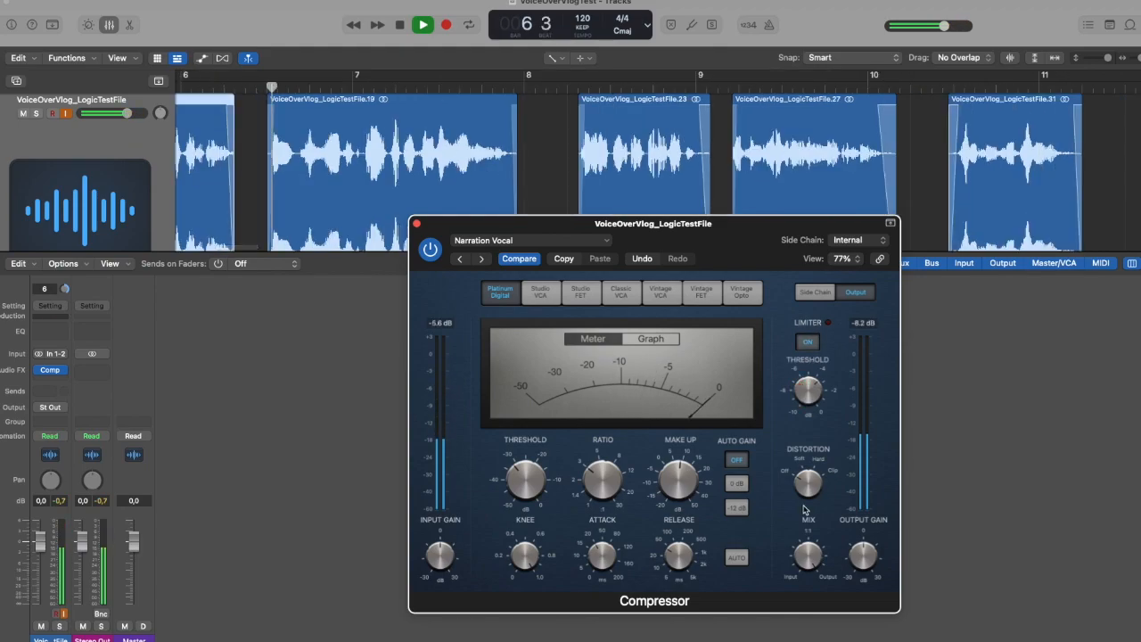
pyautogui.moveTo(860, 556); pyautogui.dragTo(849, 557)
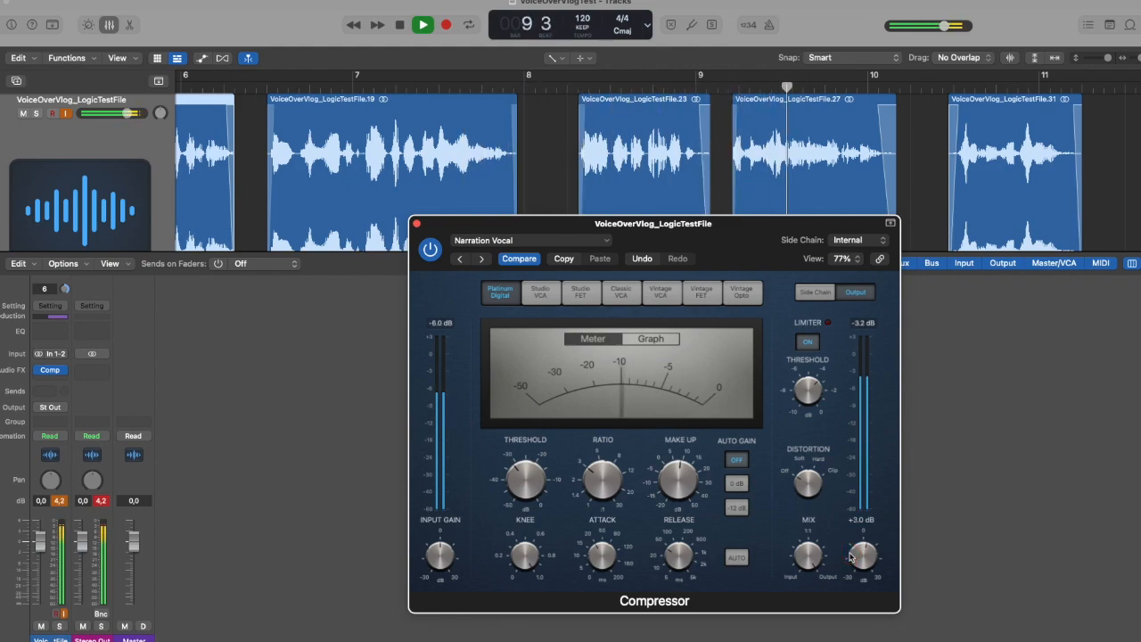
pyautogui.press('space')
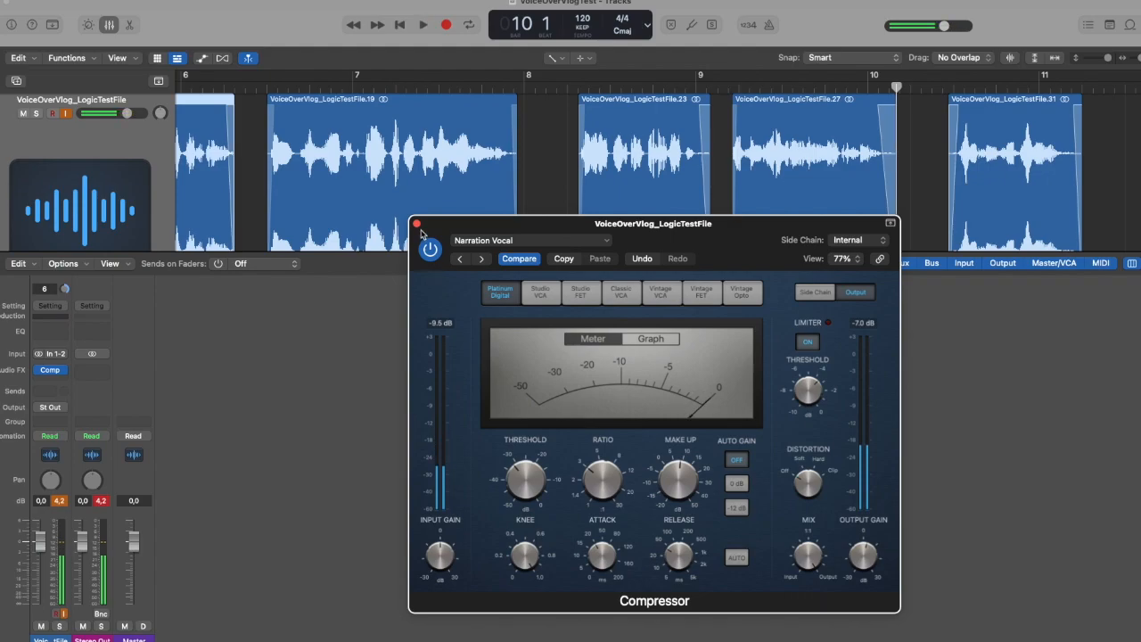
pyautogui.click(417, 225)
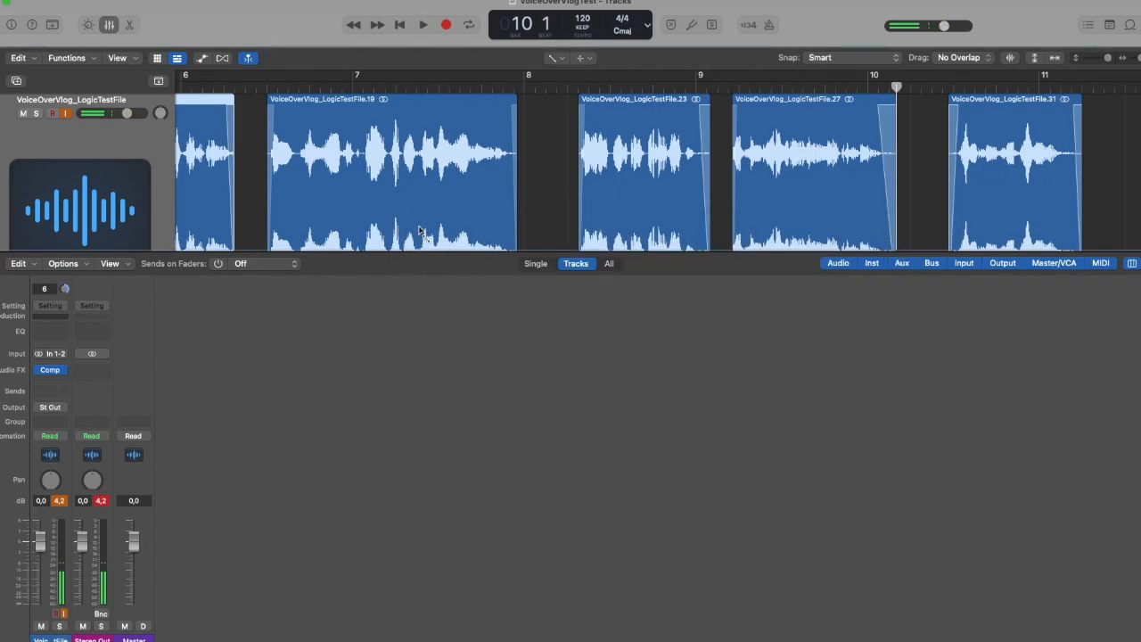
# Insert a Channel EQ after the compressor on the voice-over track and place its window below the regions.
pyautogui.click(47, 384)
pyautogui.moveTo(88, 514)
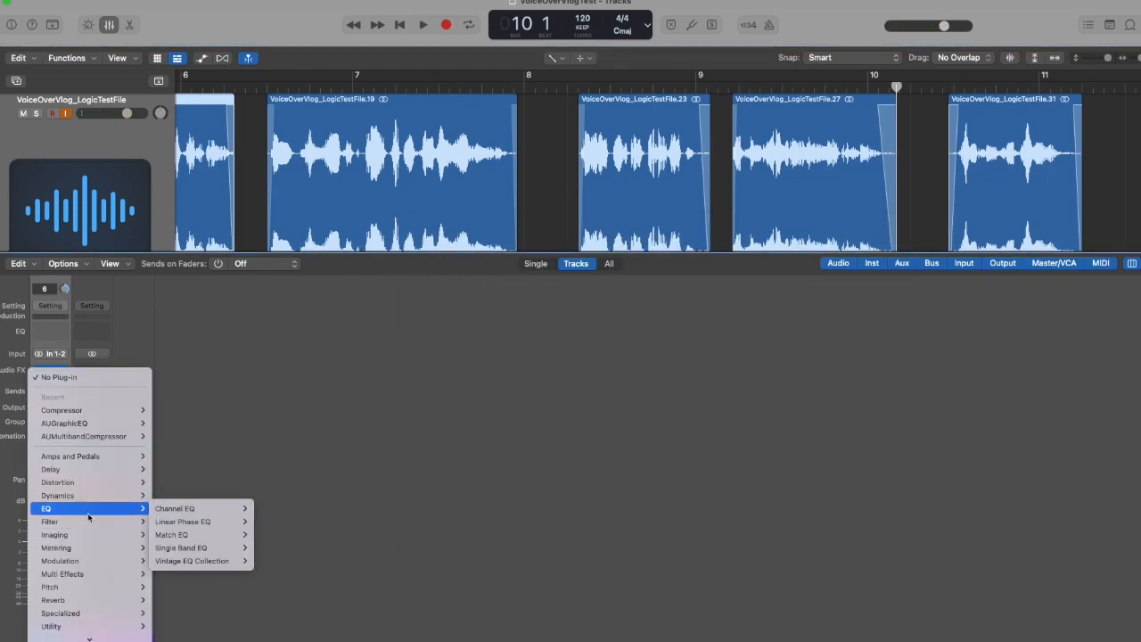
pyautogui.moveTo(214, 508)
pyautogui.click(270, 510)
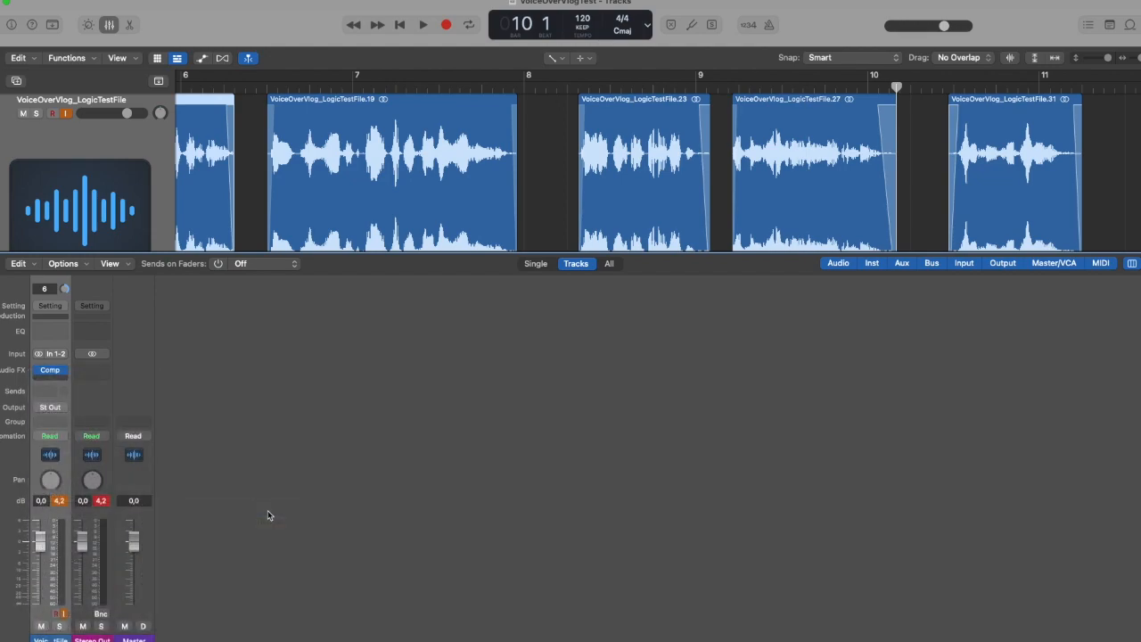
pyautogui.moveTo(548, 141); pyautogui.dragTo(537, 282)
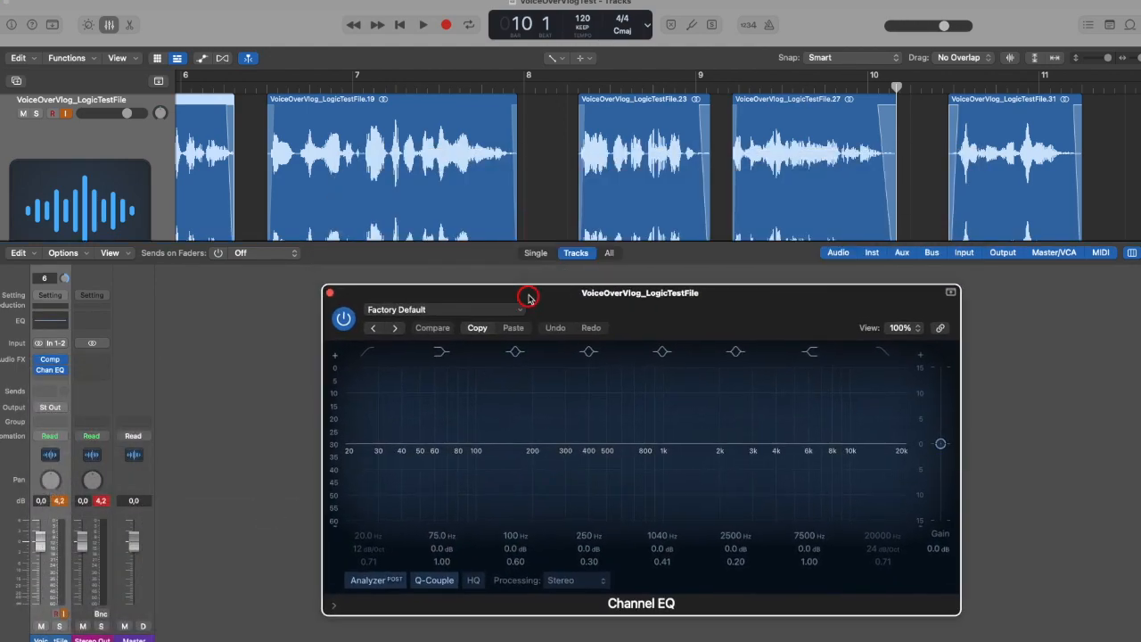
# Enable the low-cut filter at 83 Hz with 12 dB/Oct, and raise the high shelf to +2.2 dB at 9900 Hz.
pyautogui.click(366, 348)
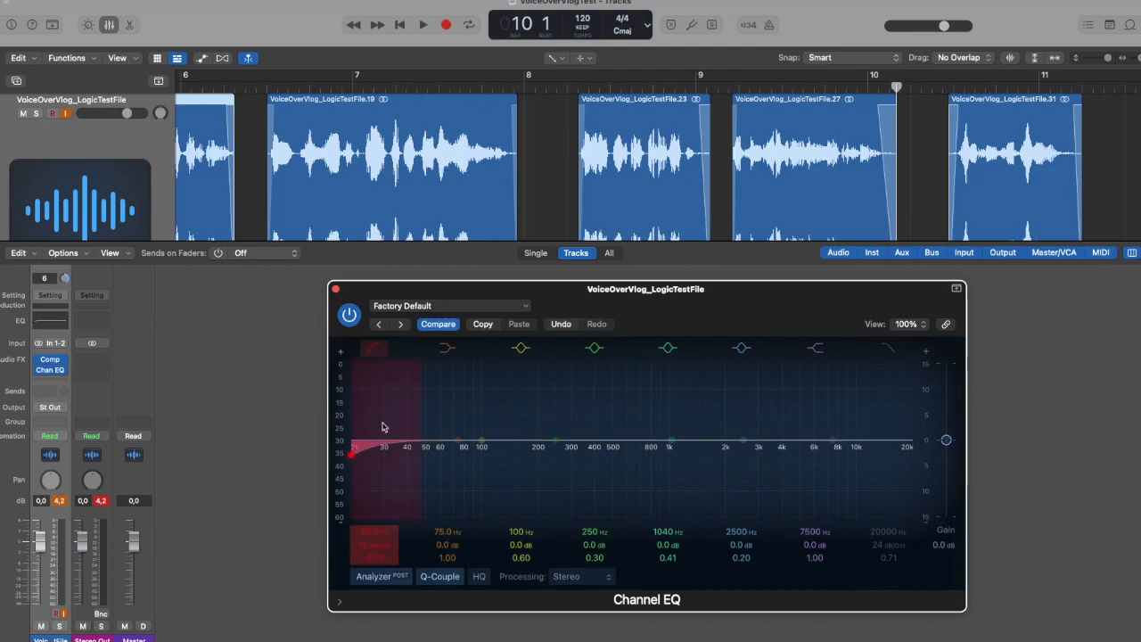
pyautogui.moveTo(352, 459)
pyautogui.mouseDown()
pyautogui.moveTo(380, 520)
pyautogui.moveTo(415, 509)
pyautogui.moveTo(450, 468)
pyautogui.moveTo(448, 483)
pyautogui.moveTo(466, 484)
pyautogui.mouseUp()
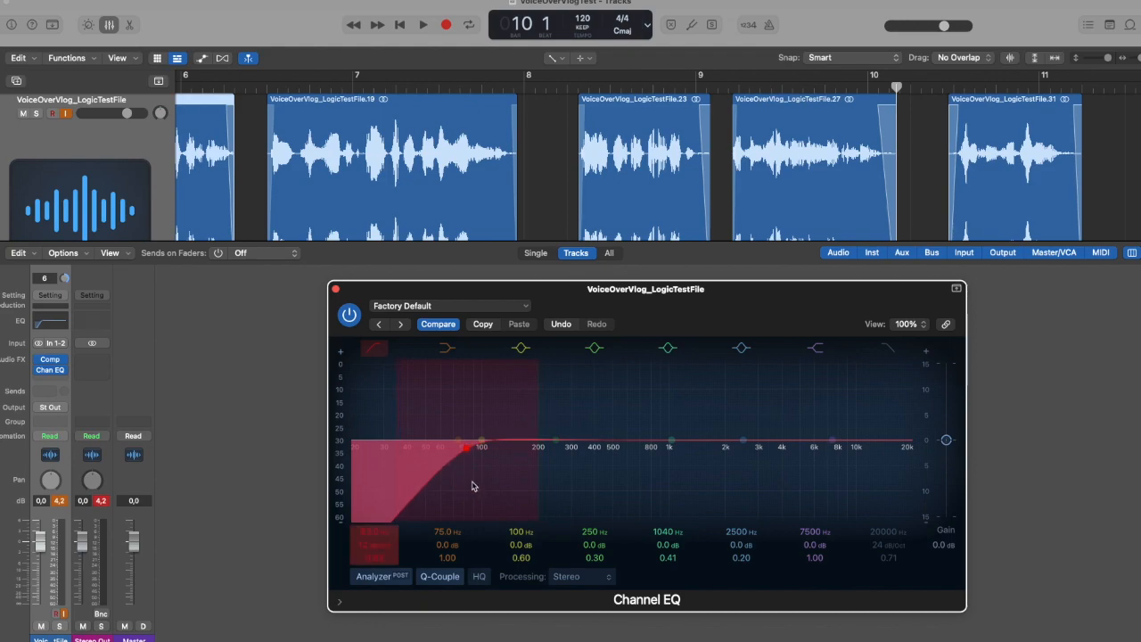
pyautogui.moveTo(868, 443); pyautogui.dragTo(895, 429)
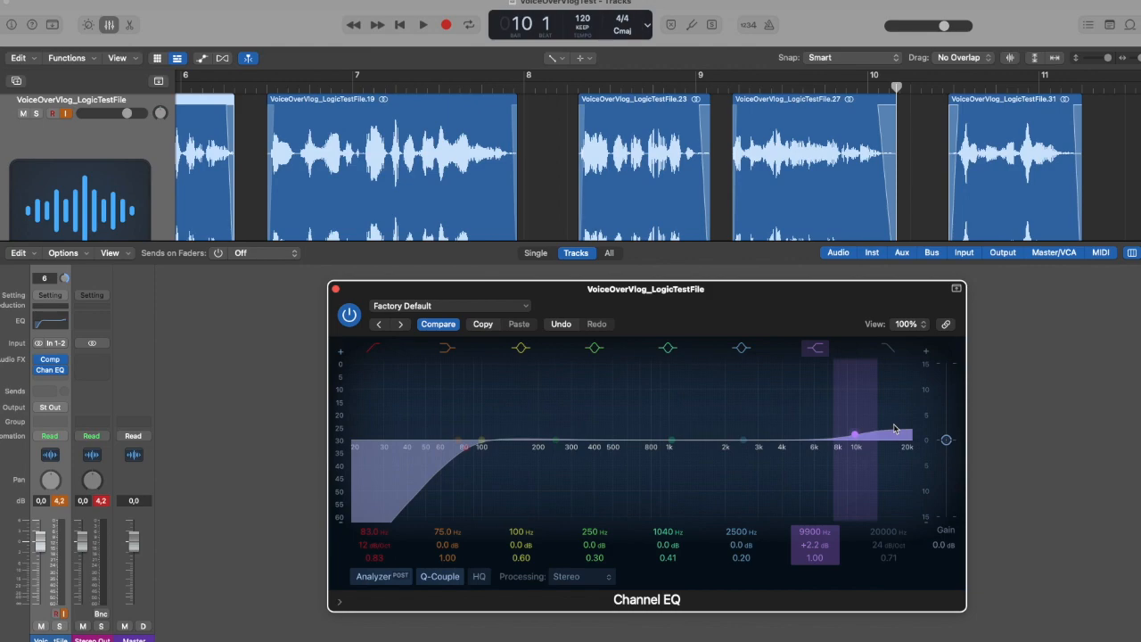
# Play from the start, refine the high shelf to +2.9 dB at 8700 Hz, then close the EQ and return to the start.
pyautogui.press('Return')
pyautogui.press('space')
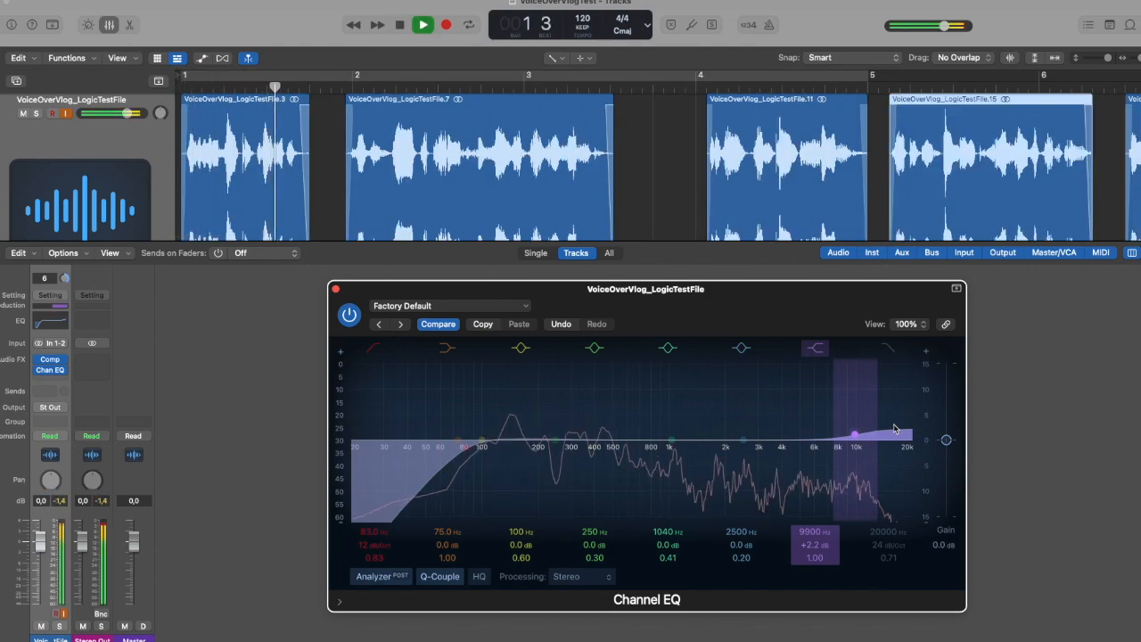
pyautogui.moveTo(854, 438); pyautogui.dragTo(849, 441)
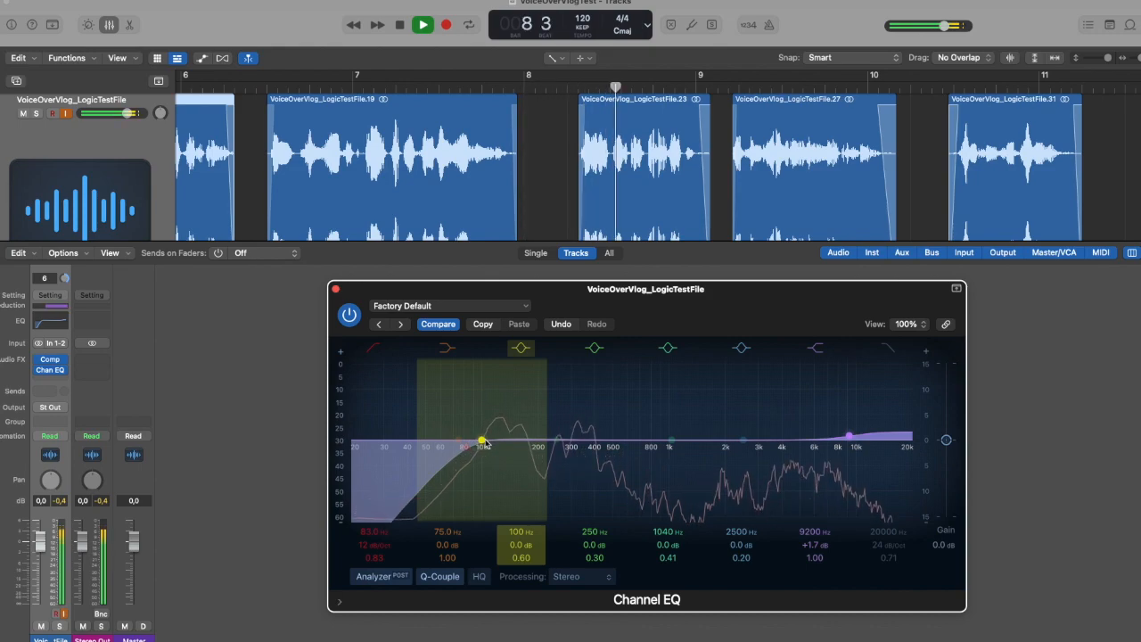
pyautogui.moveTo(848, 434); pyautogui.dragTo(847, 434)
pyautogui.press('space')
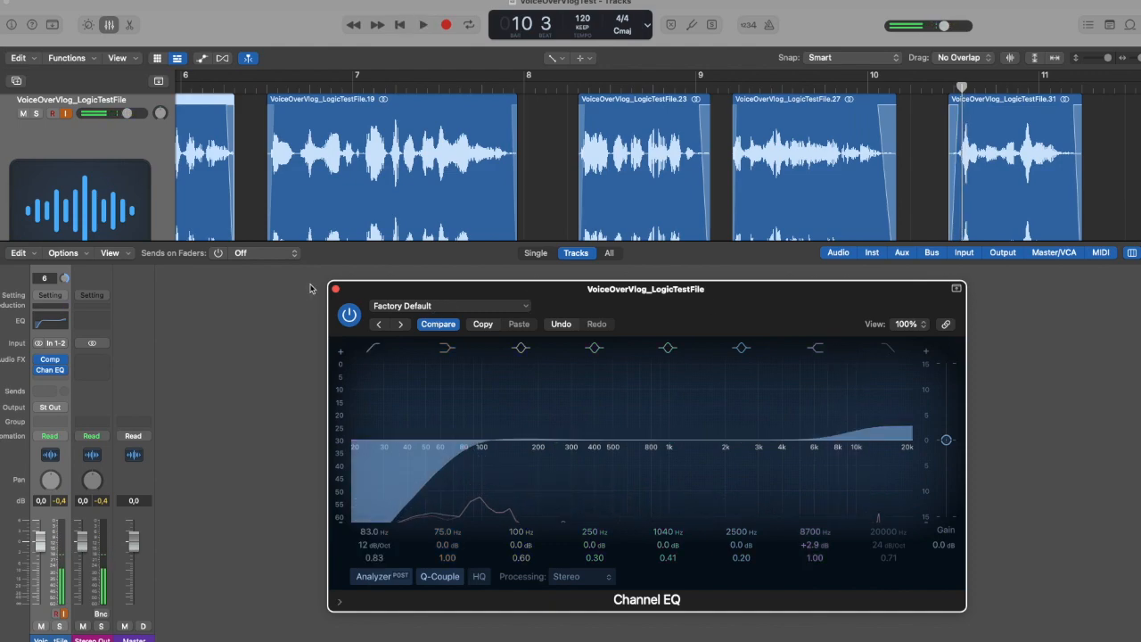
pyautogui.click(335, 289)
pyautogui.press('Return')
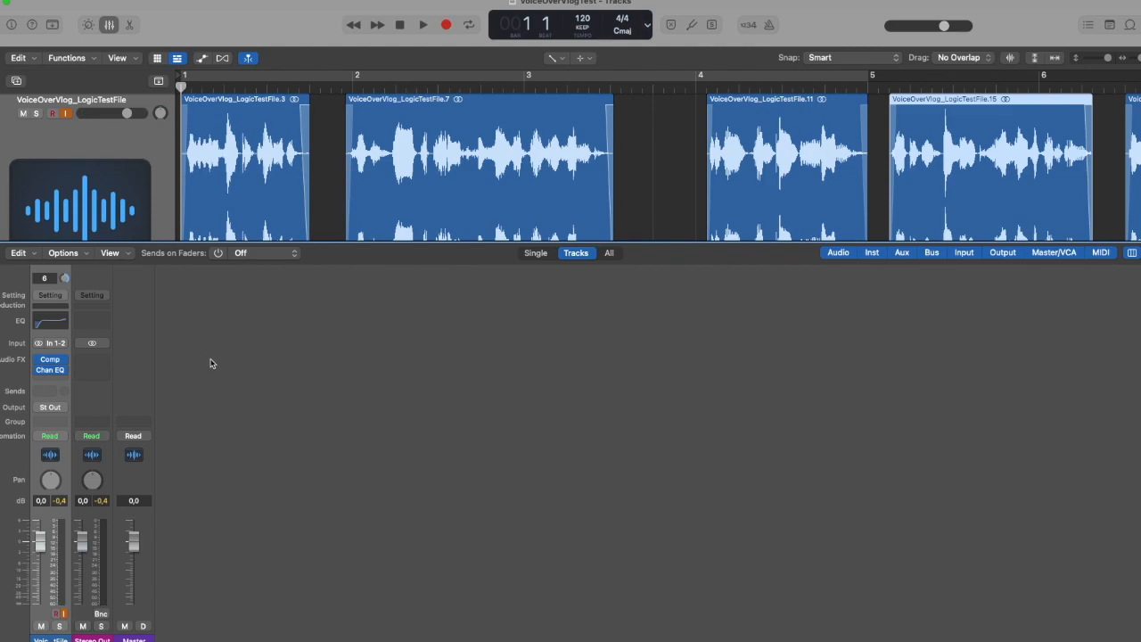
pyautogui.moveTo(56, 374)
pyautogui.click(67, 0)
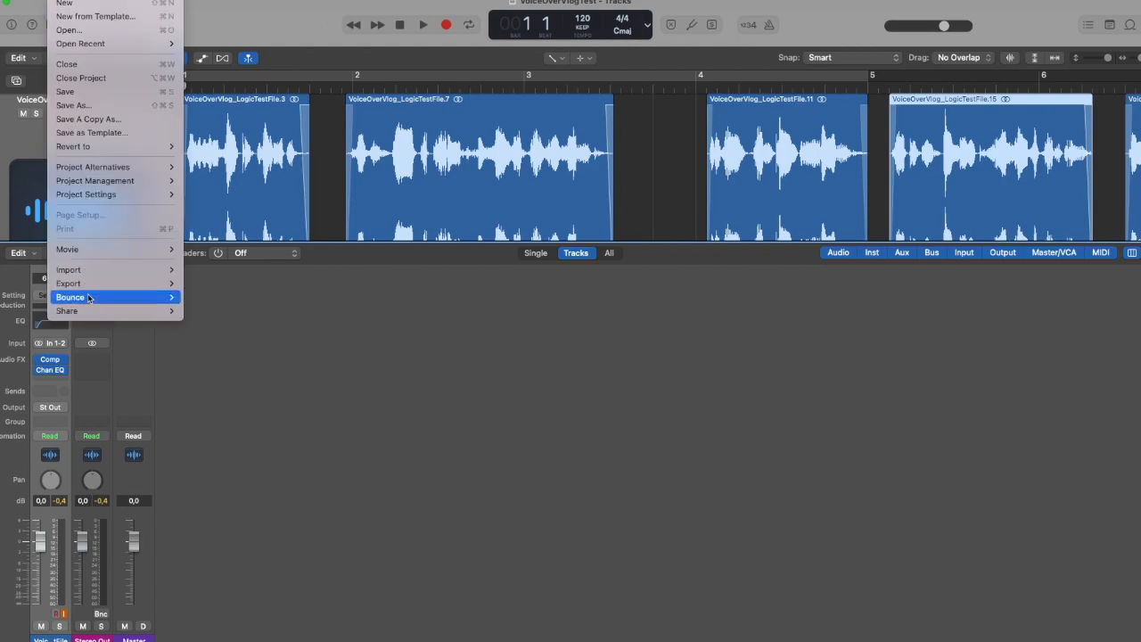
pyautogui.moveTo(124, 302)
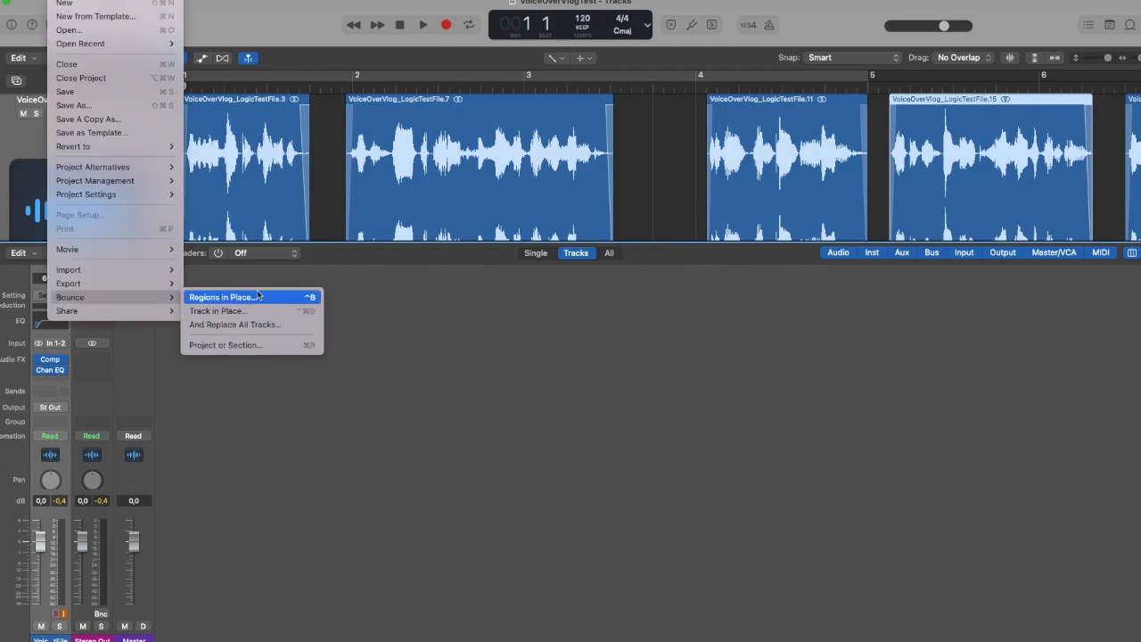
pyautogui.click(622, 289)
# Hide the mixer, turn on the cycle range and extend it from bar 1 to the end of the last region.
pyautogui.click(425, 76)
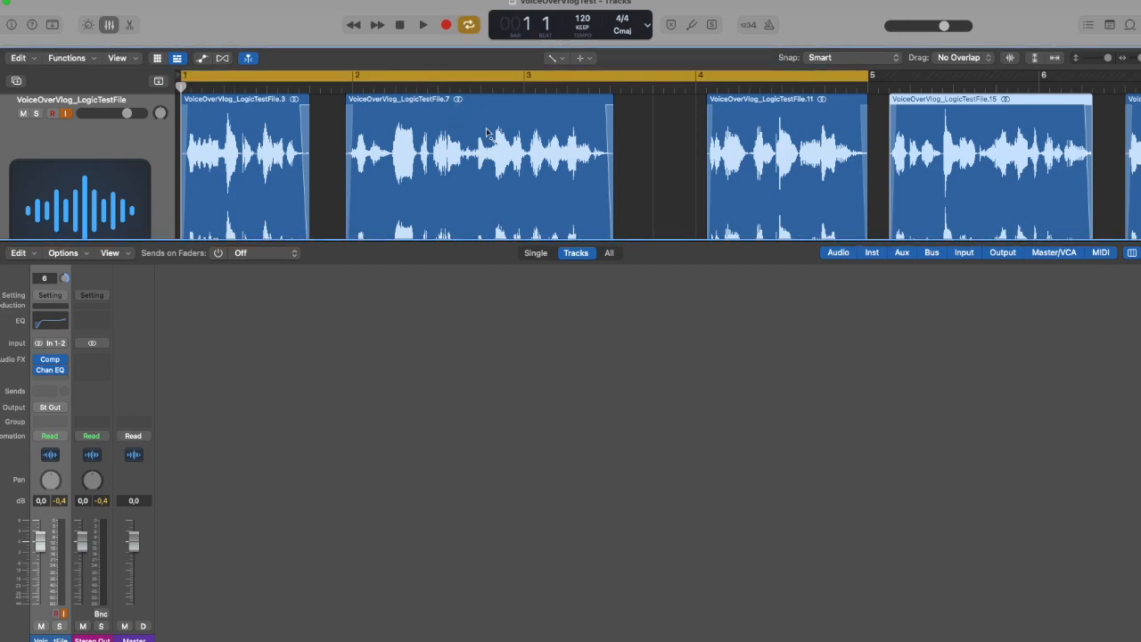
pyautogui.click(109, 24)
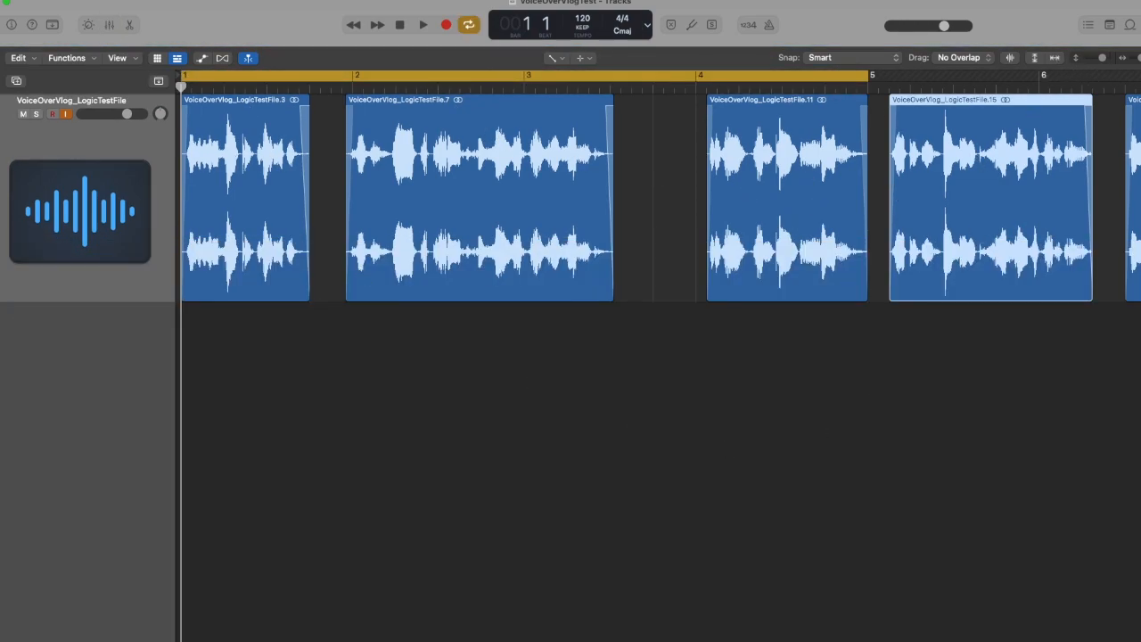
pyautogui.moveTo(1140, 57); pyautogui.dragTo(1136, 58)
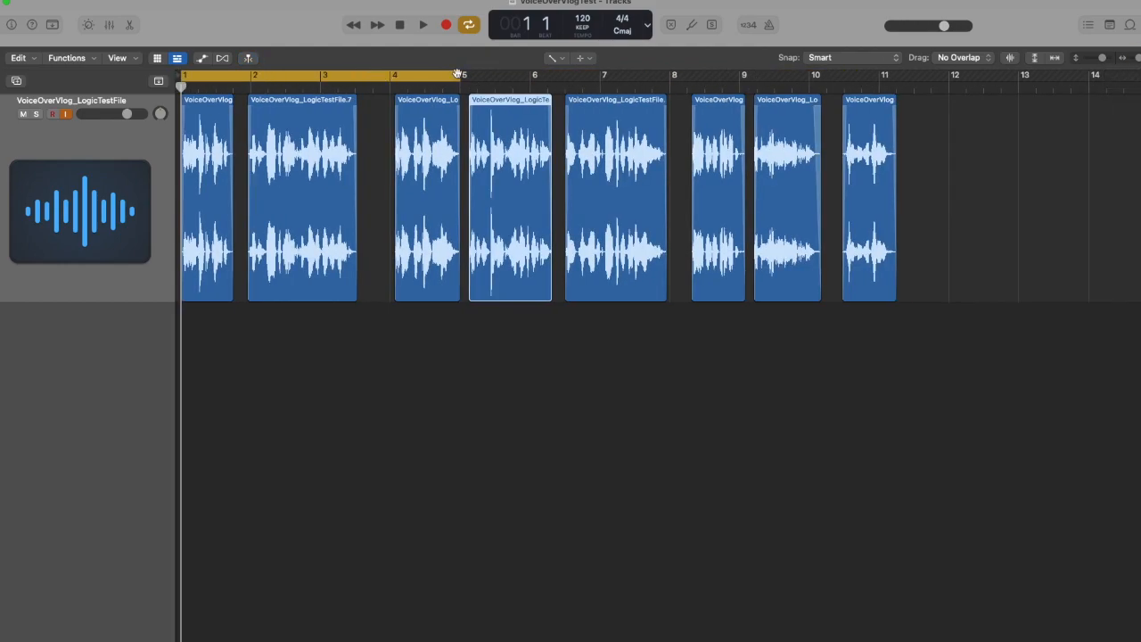
pyautogui.moveTo(461, 75); pyautogui.dragTo(897, 75)
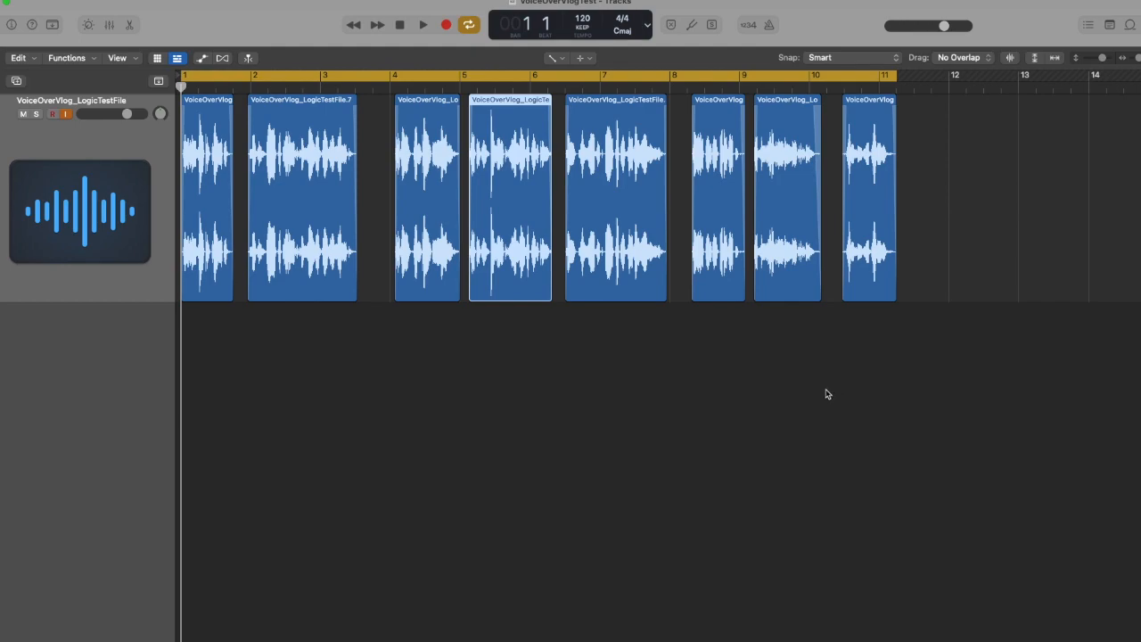
# Set up a project bounce to PCM only, without MP3, as a Wave file at 24 Bit and 44100.
pyautogui.press('super+b')
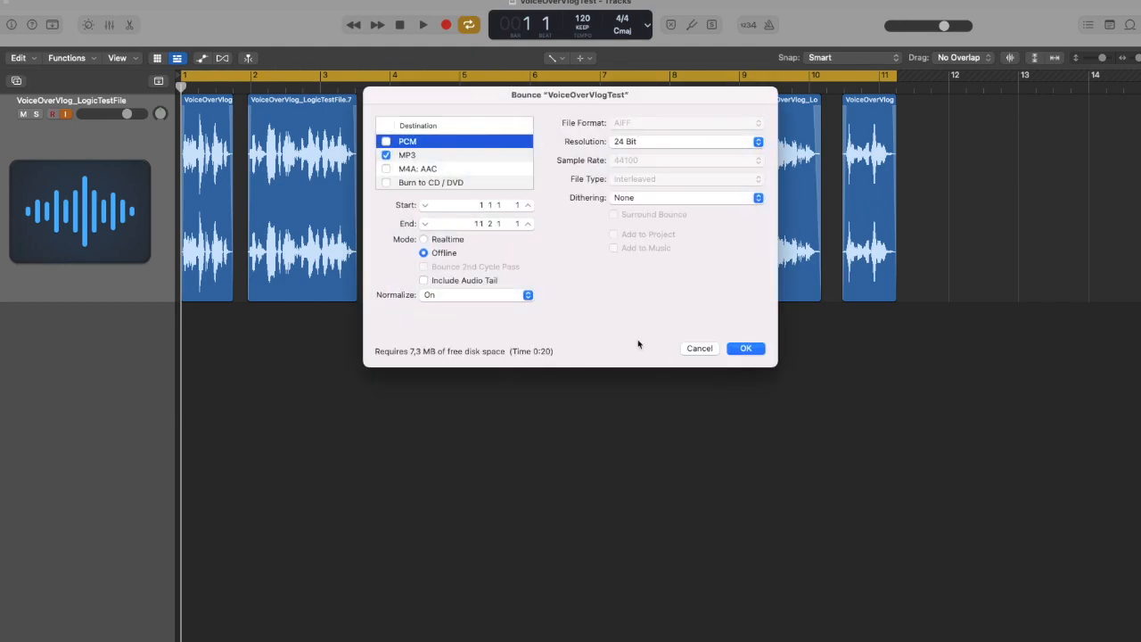
pyautogui.click(386, 143)
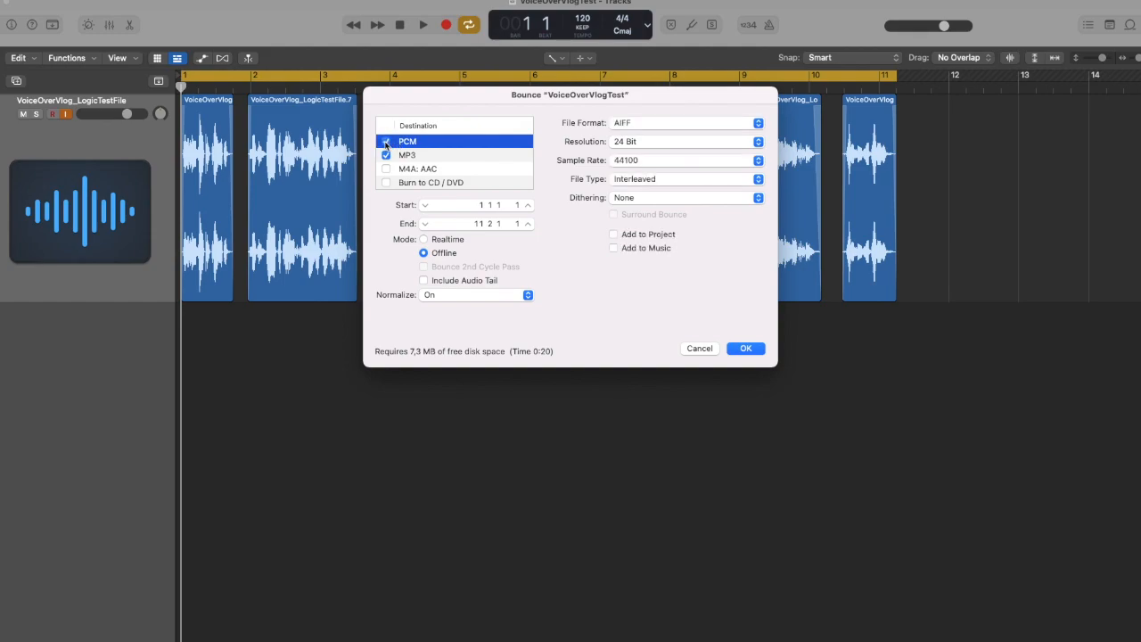
pyautogui.click(386, 156)
pyautogui.click(686, 120)
pyautogui.click(680, 132)
pyautogui.click(452, 155)
pyautogui.click(453, 143)
pyautogui.click(666, 161)
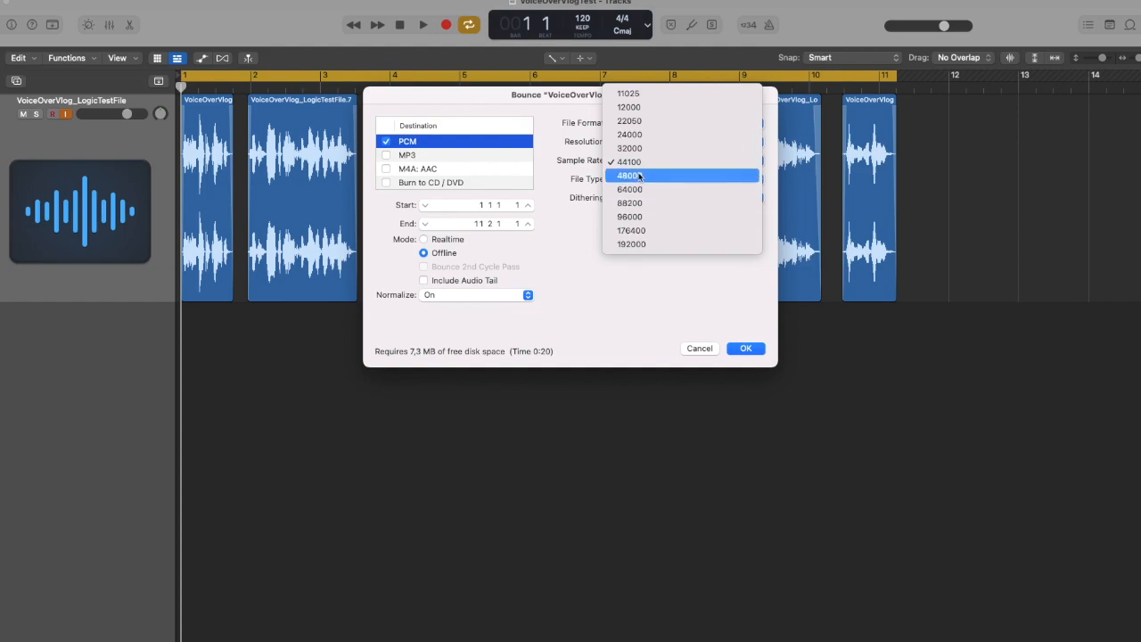
pyautogui.click(574, 236)
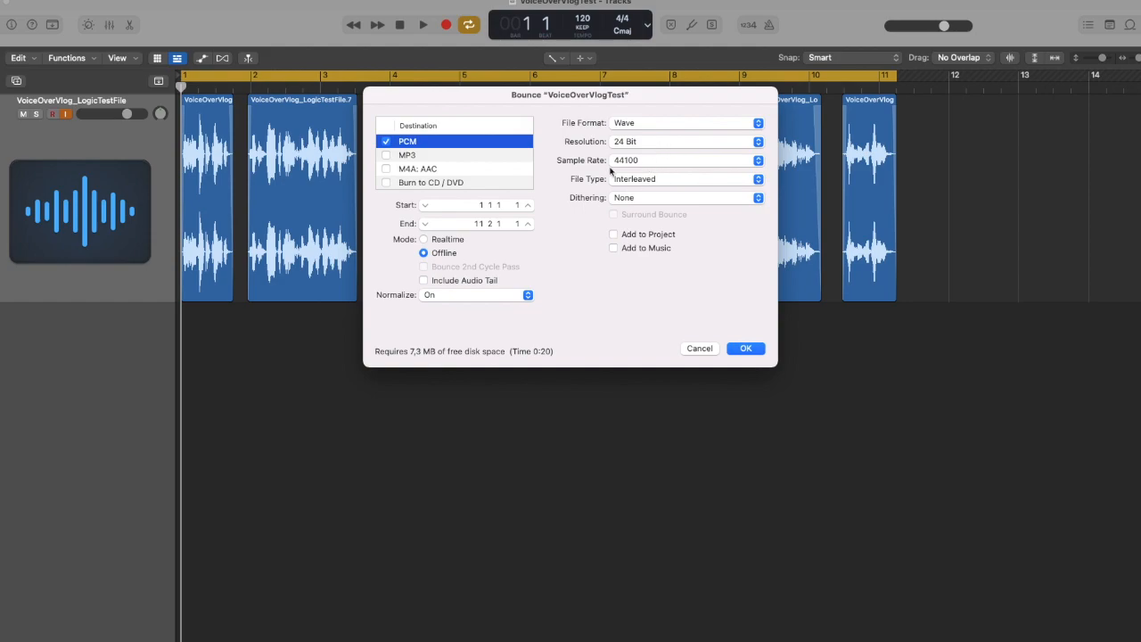
# Keep the bounce mode on Offline and bounce the file to the Desktop under the name TEST123.
pyautogui.click(424, 240)
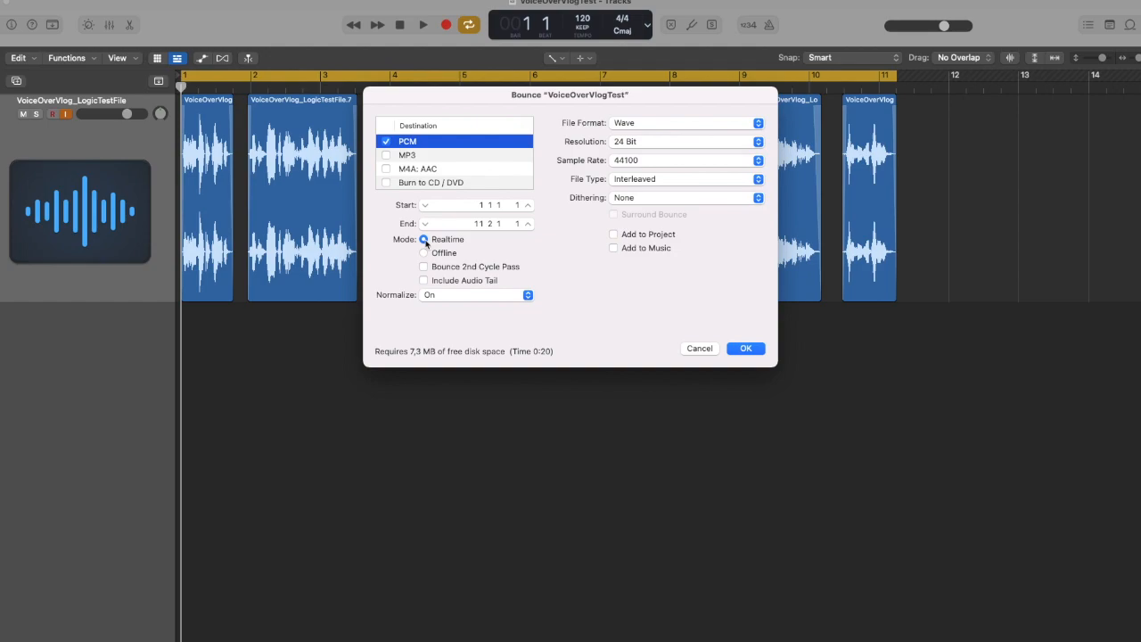
pyautogui.click(423, 253)
pyautogui.click(743, 349)
pyautogui.doubleClick(614, 96)
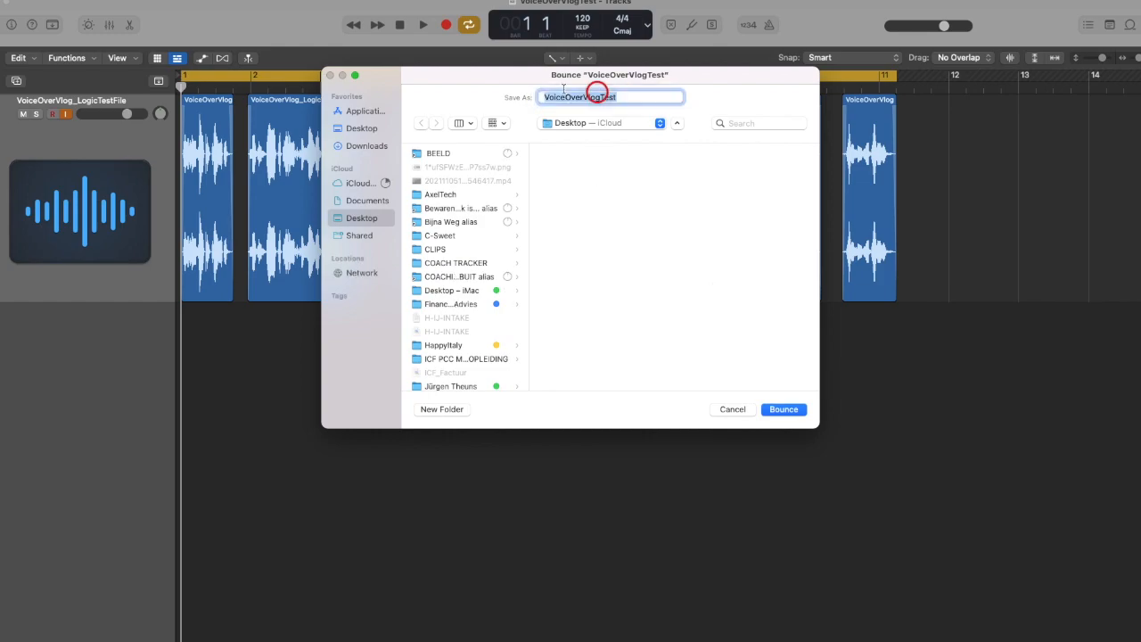
pyautogui.write('TESTING')
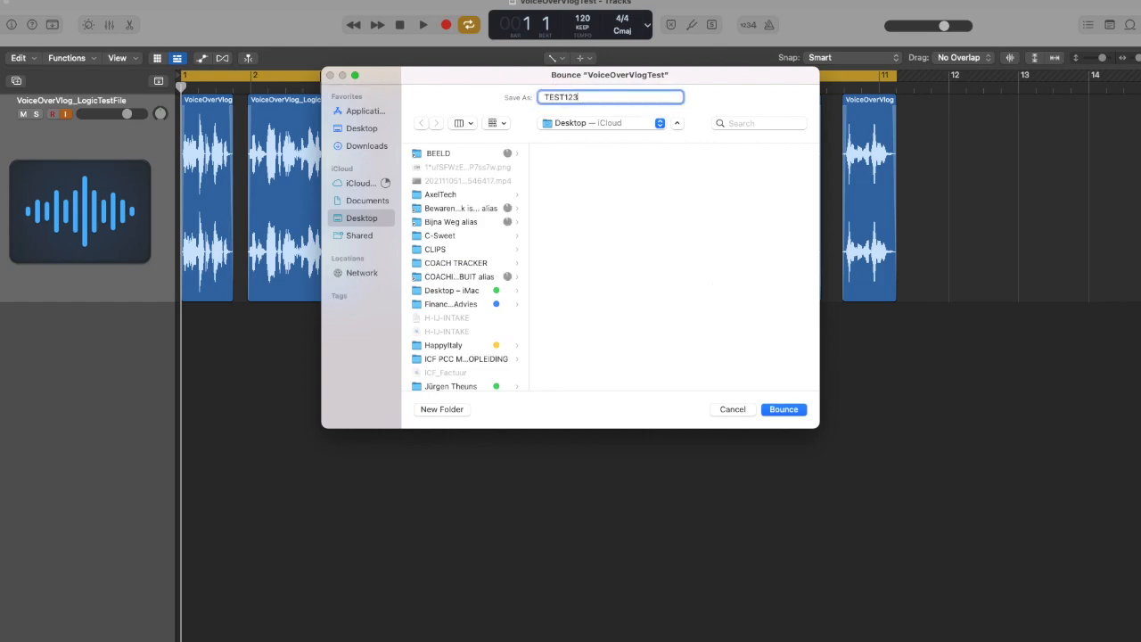
pyautogui.press('Return')
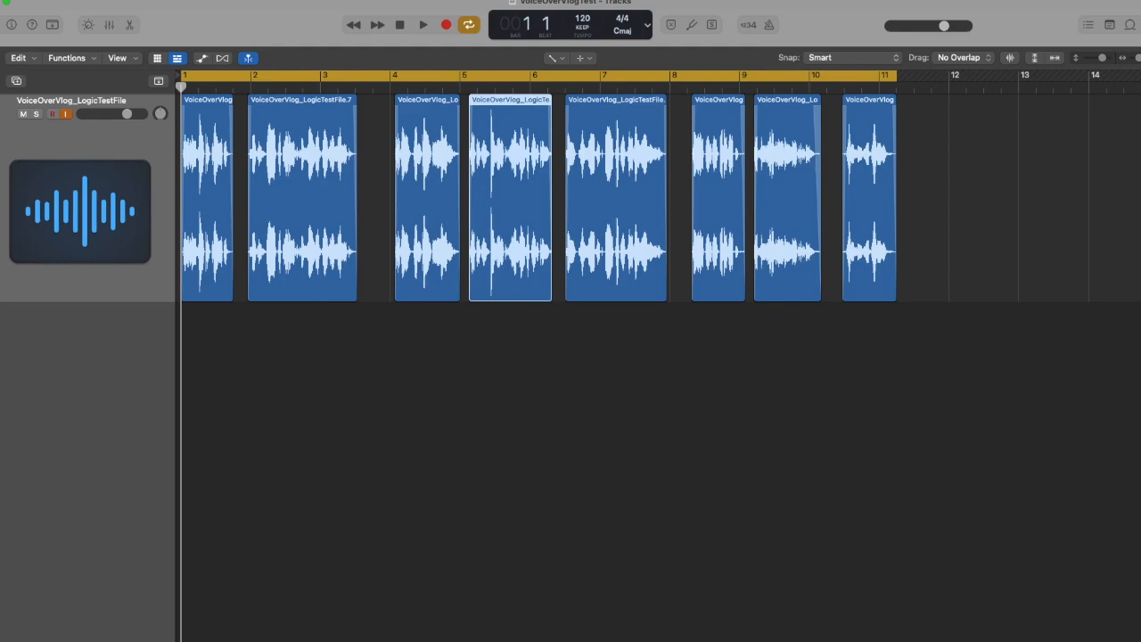